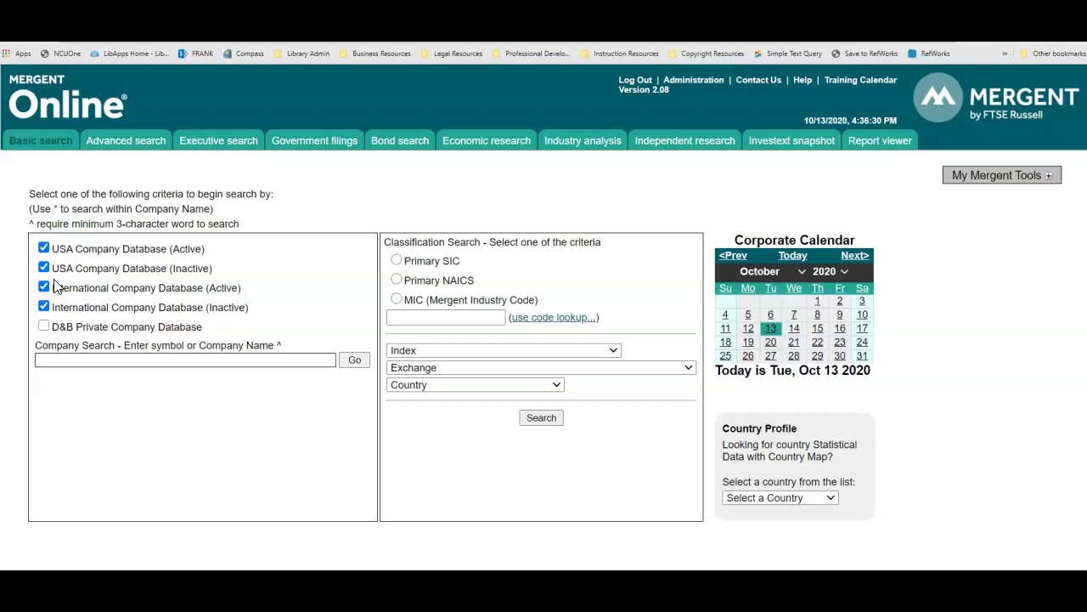
# Step: Search the historical industry reports in Industry analysis for the Food & Beverage industry
pyautogui.click(566, 145)
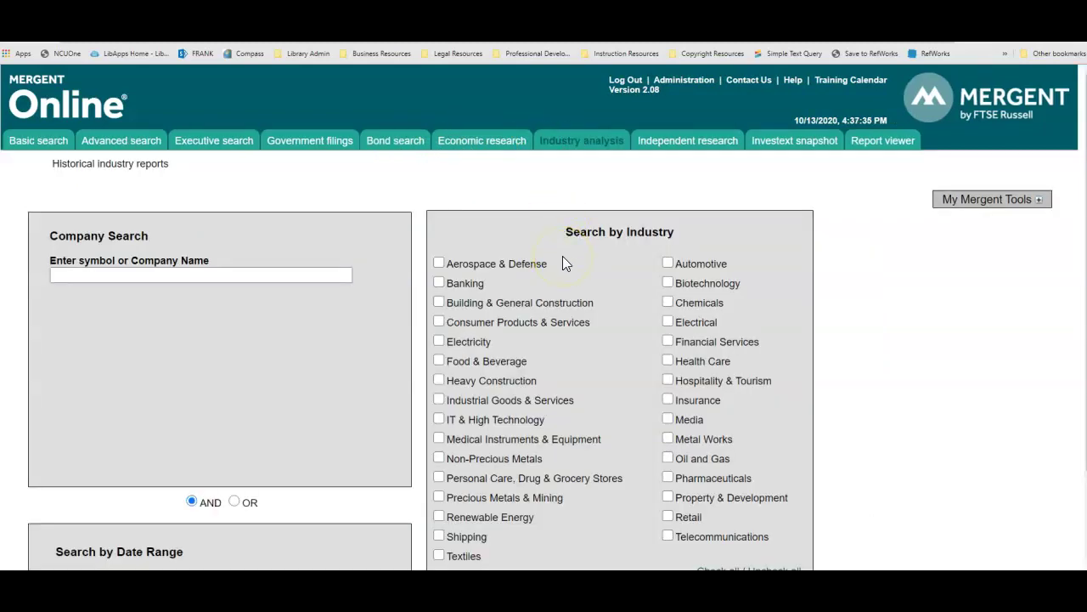
pyautogui.scroll(-1, 562, 264)
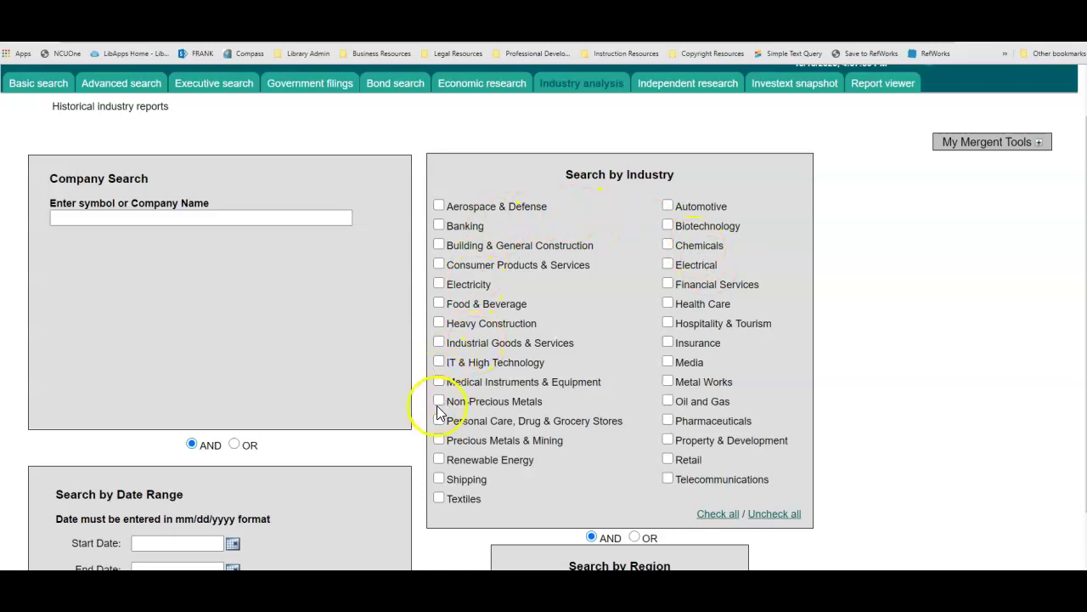
pyautogui.click(438, 303)
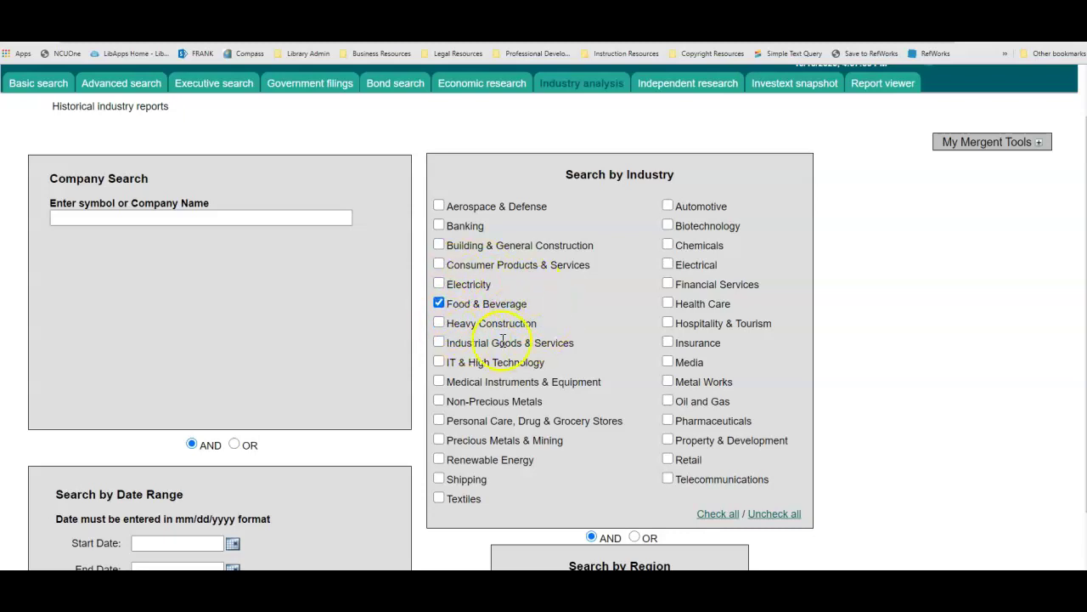
pyautogui.scroll(-1, 565, 335)
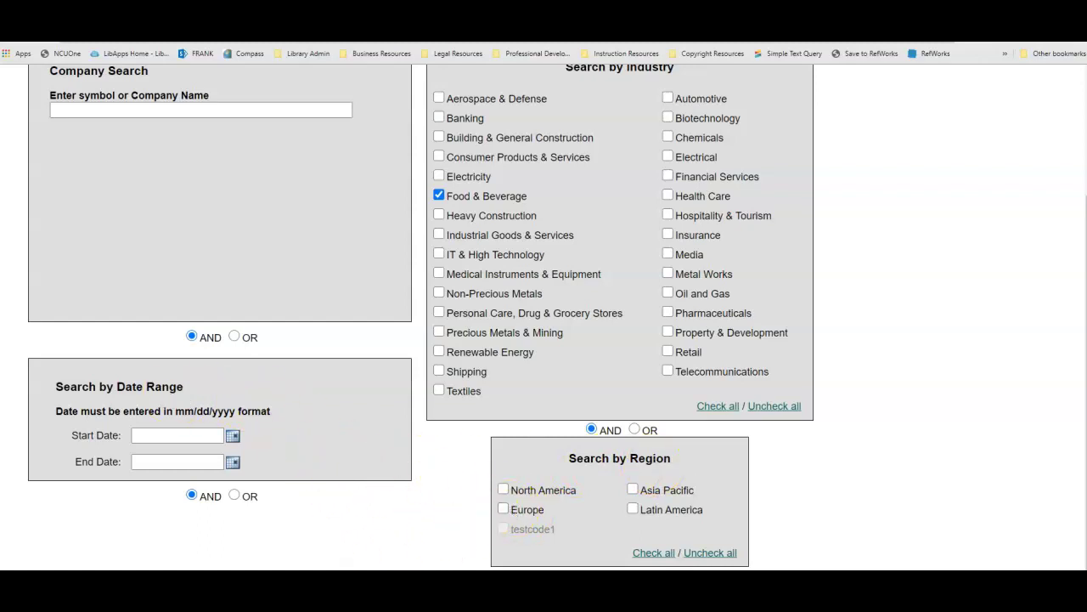
pyautogui.scroll(-1, 418, 552)
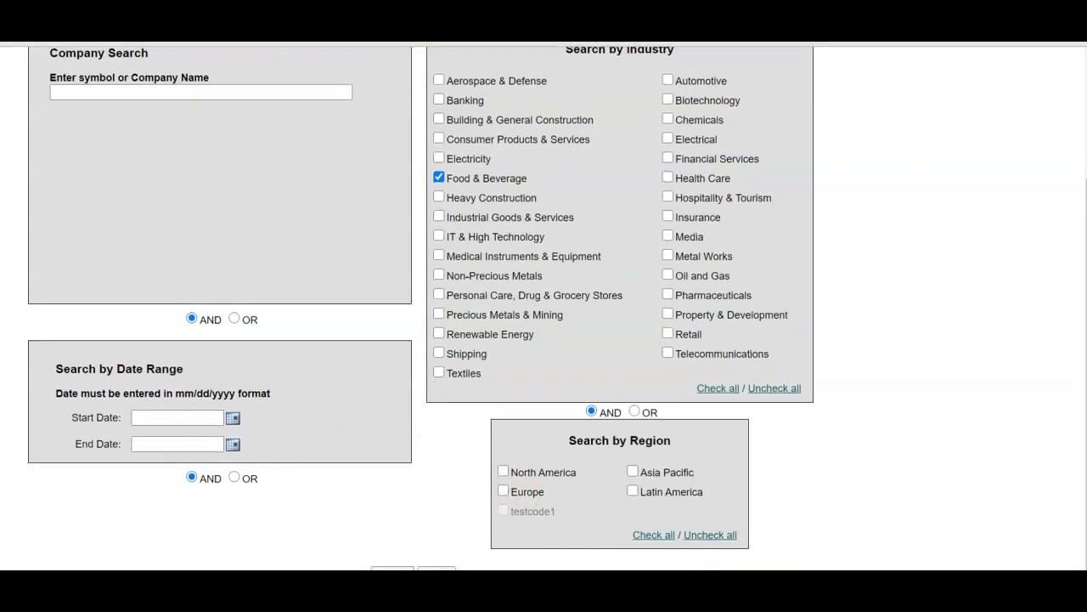
pyautogui.click(417, 563)
# Step: Sort the Food & Beverage reports by document date with the oldest first, and return them to newest first
pyautogui.scroll(-3, 583, 423)
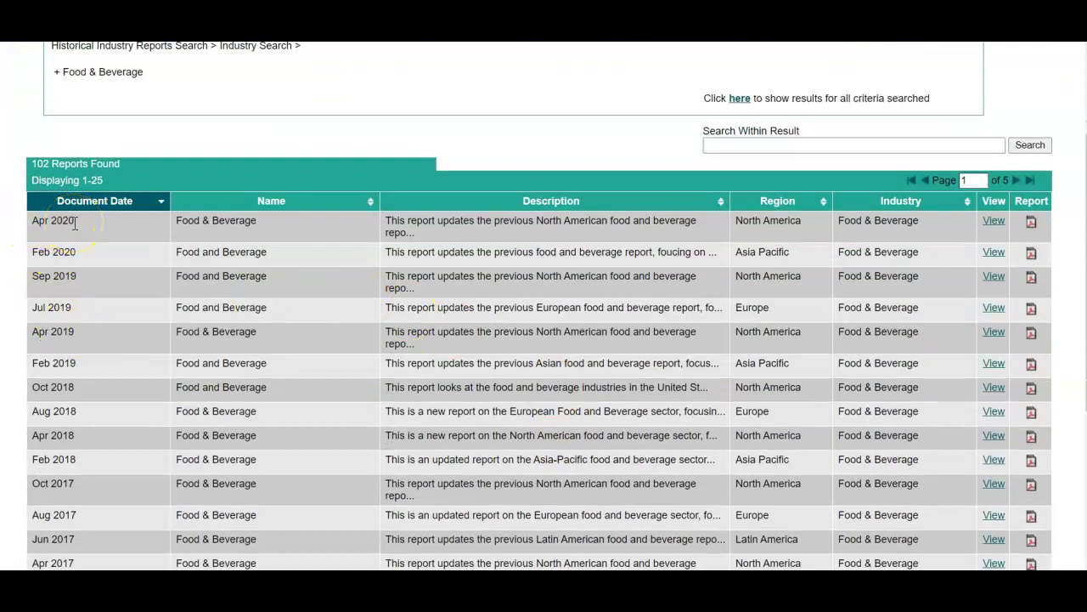
pyautogui.click(160, 202)
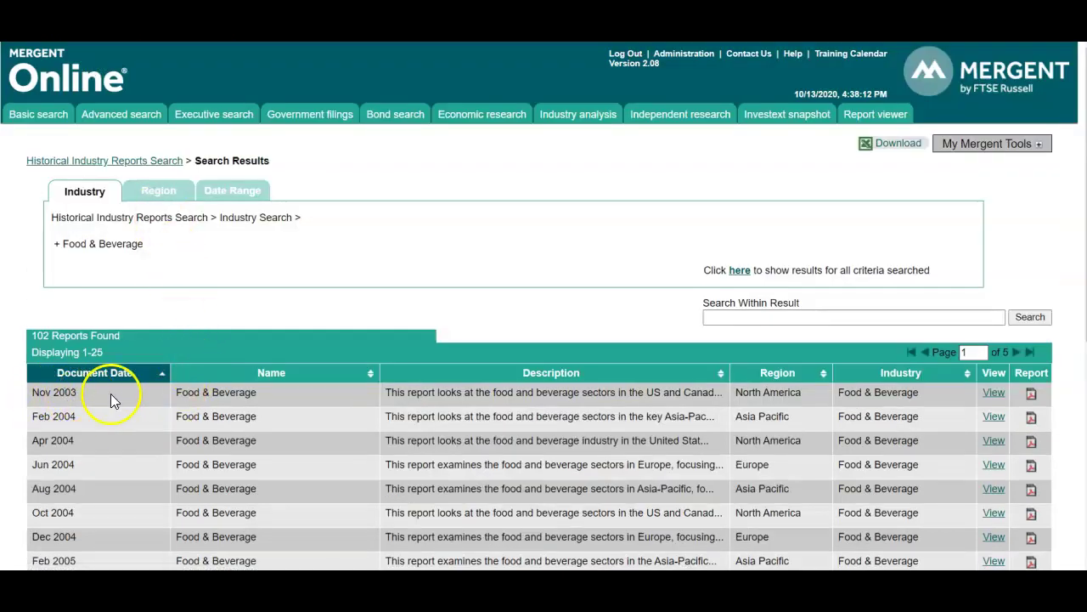
pyautogui.click(161, 375)
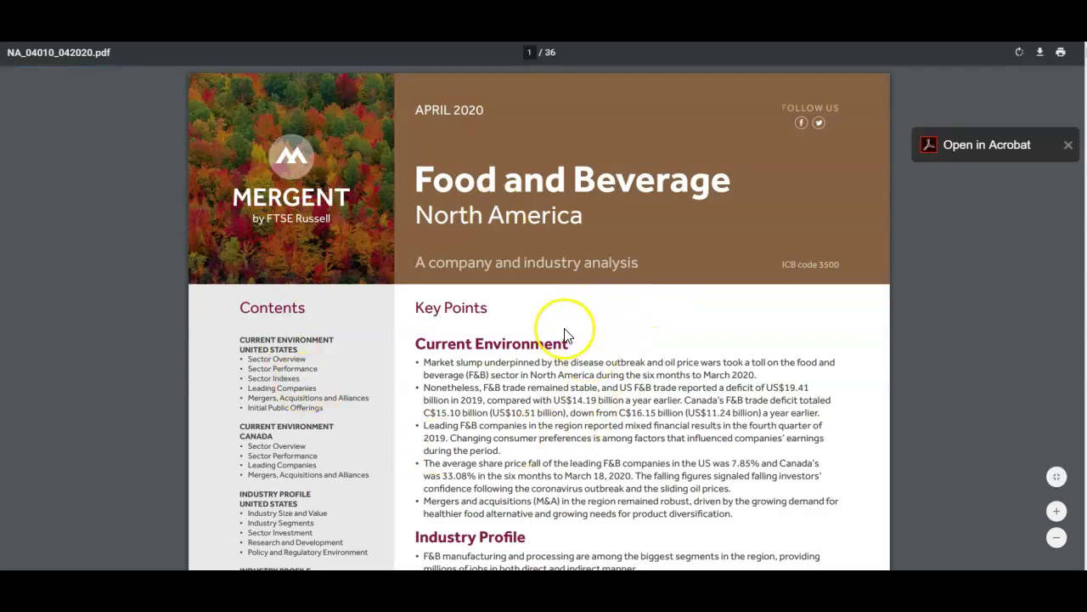
# Step: View the April 2020 North America Food and Beverage report and read through its contents and key points
pyautogui.scroll(-2, 561, 330)
pyautogui.scroll(-2, 566, 334)
pyautogui.scroll(-1, 566, 334)
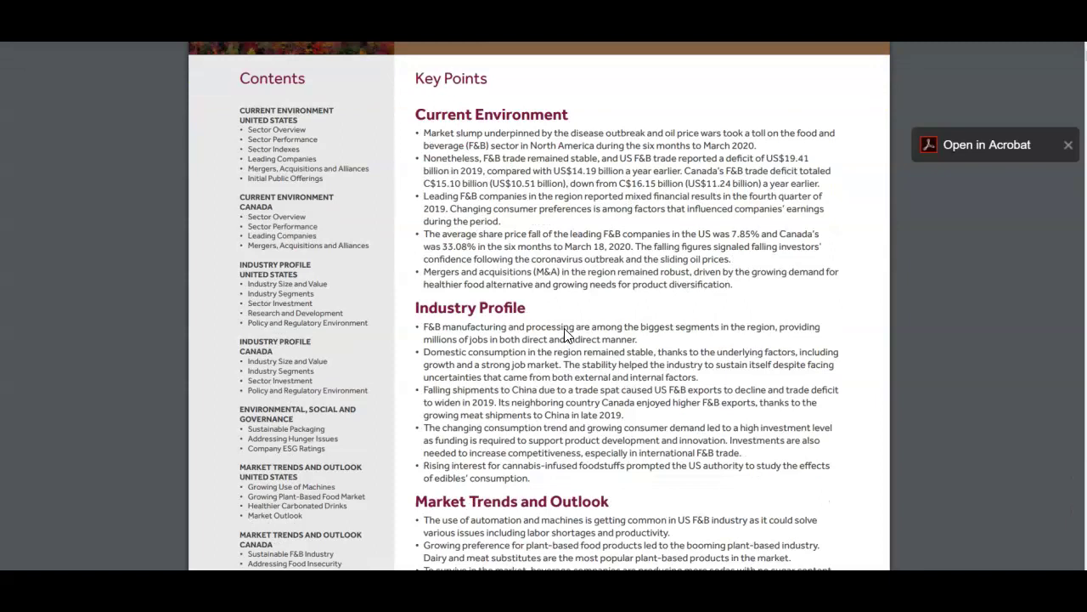
pyautogui.scroll(-2, 566, 330)
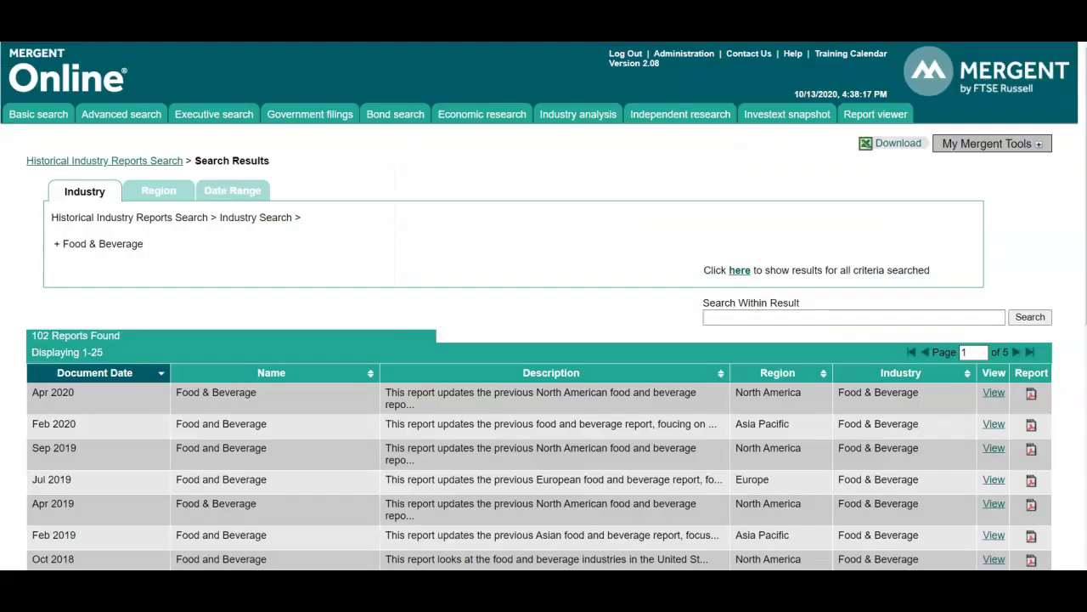
# Step: Set up a basic search that includes the D&B Private Company Database and uses Primary NAICS as the classification
pyautogui.click(35, 120)
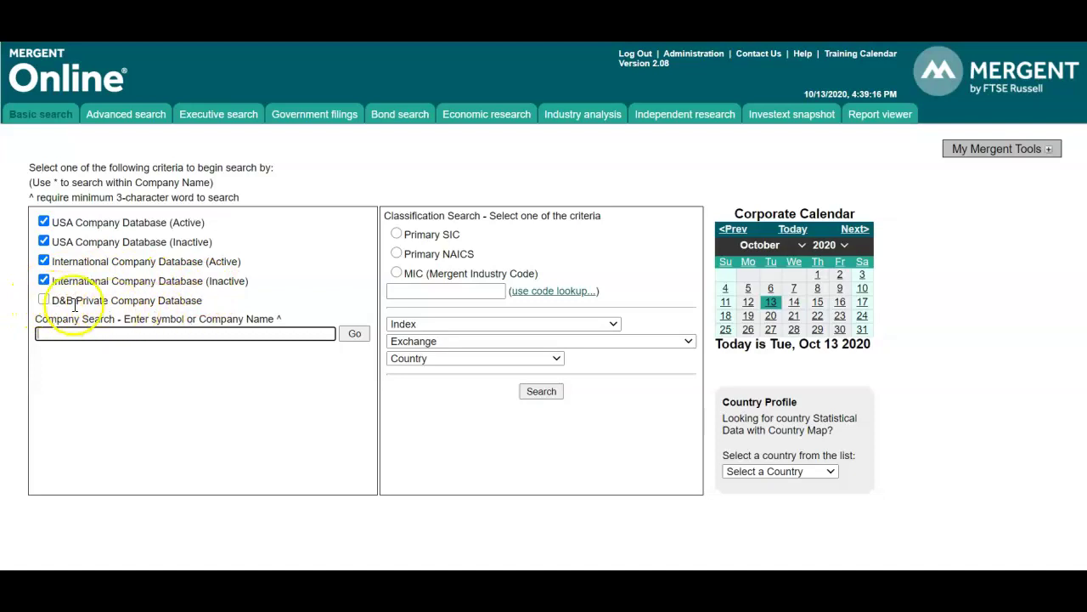
pyautogui.click(44, 299)
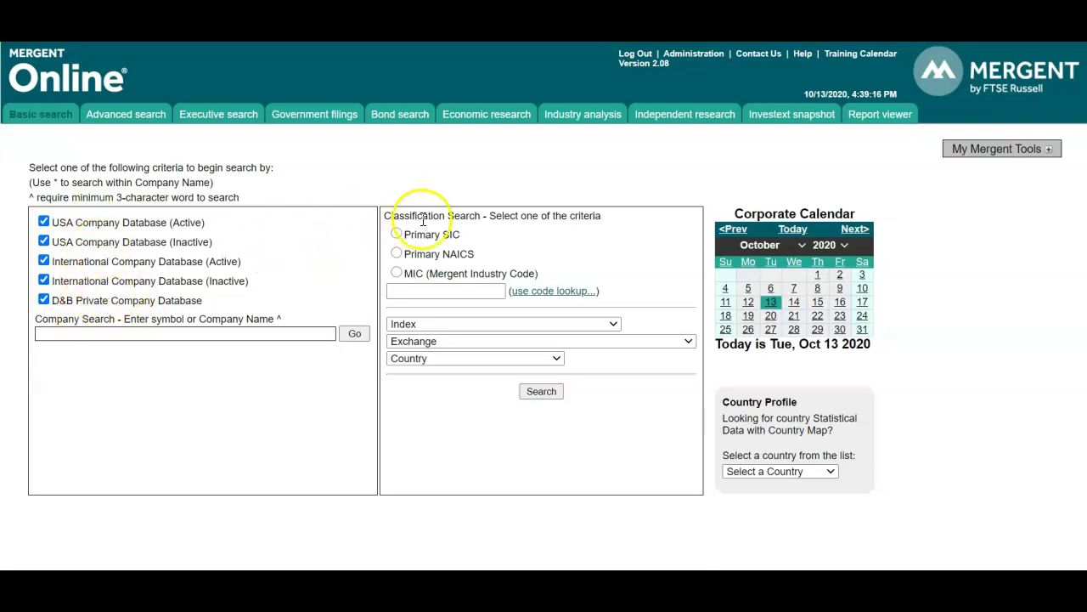
pyautogui.moveTo(385, 218); pyautogui.dragTo(600, 220)
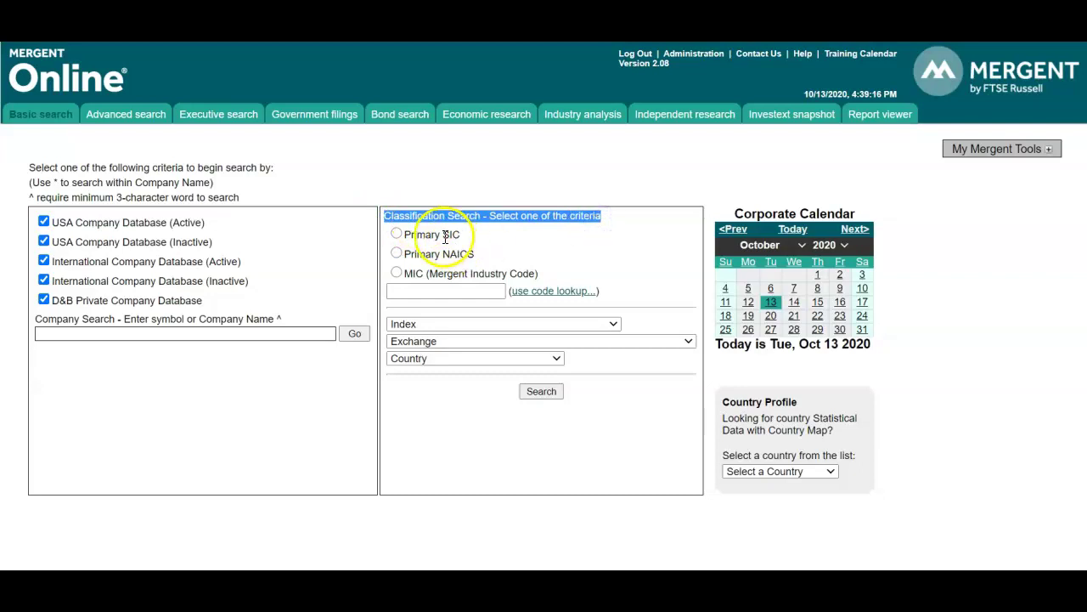
pyautogui.click(396, 253)
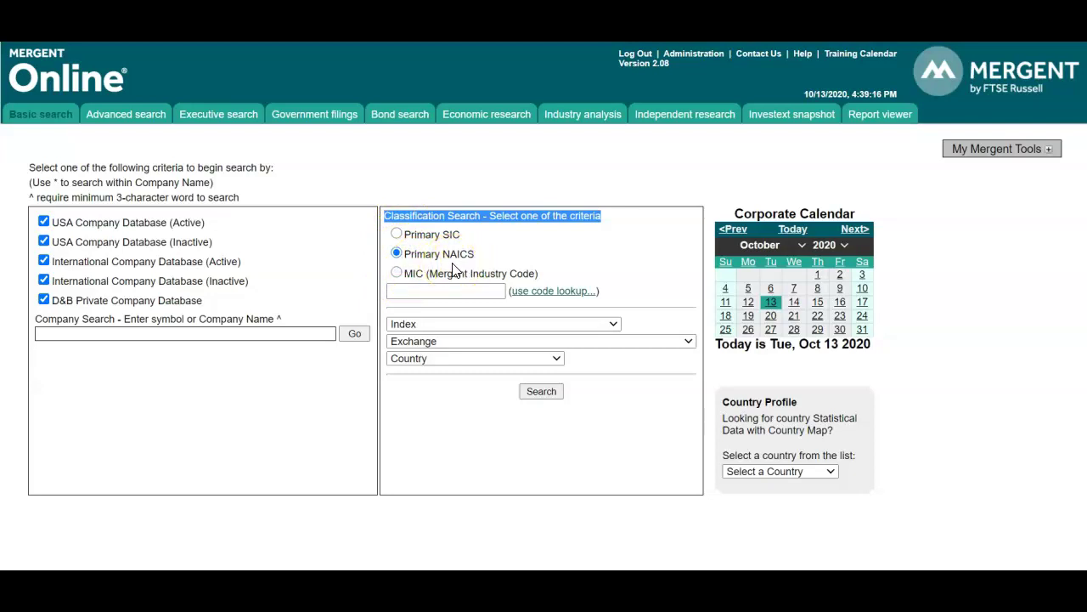
# Step: Look up the four-digit NAICS code for sporting goods under Retail Trade (45), subsector 451
pyautogui.click(533, 292)
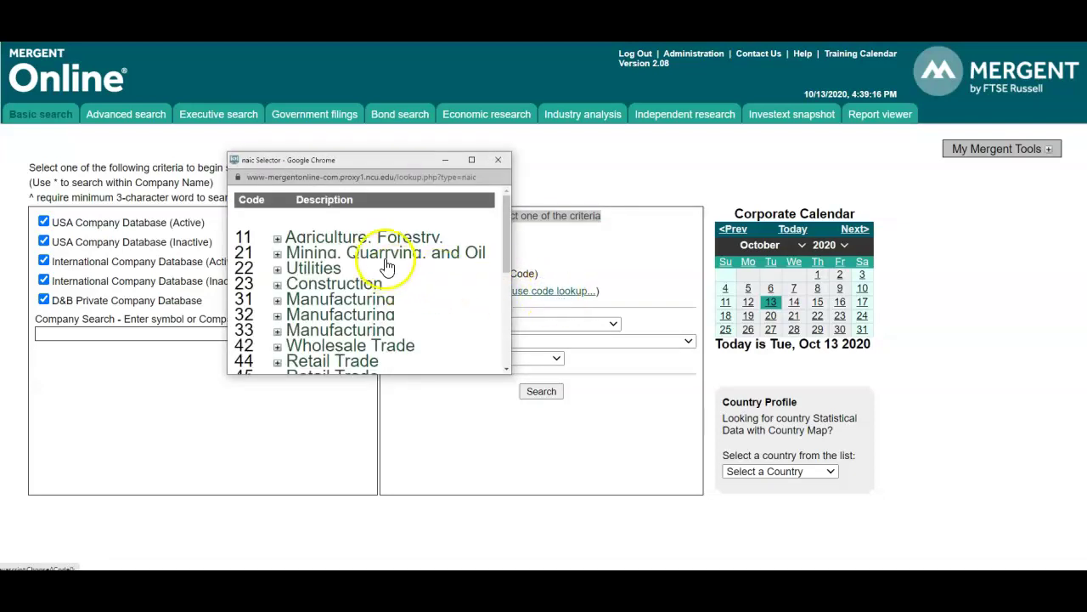
pyautogui.scroll(-2, 388, 255)
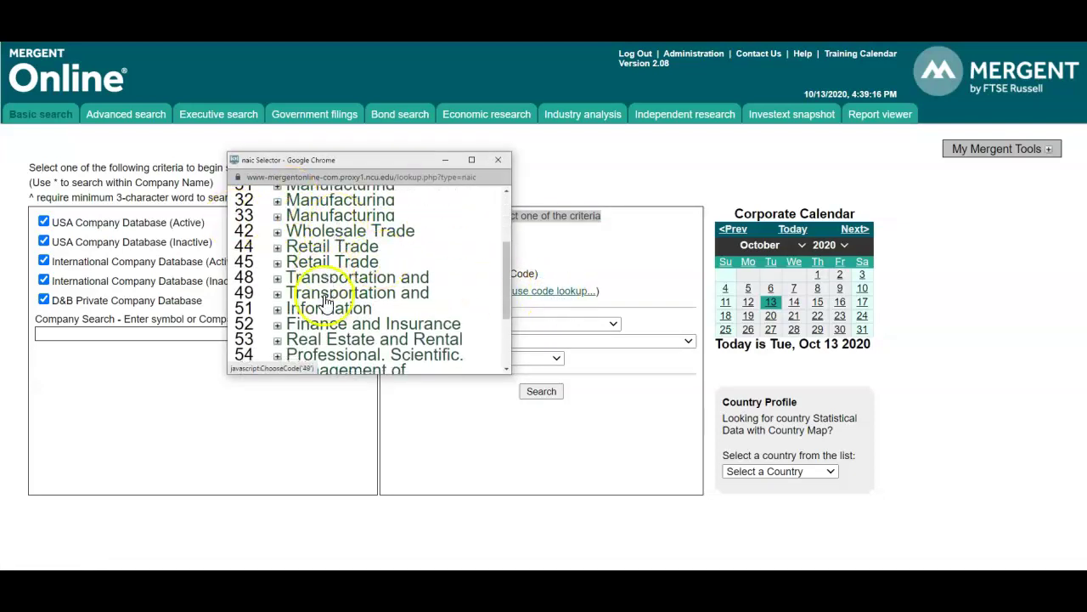
pyautogui.click(277, 261)
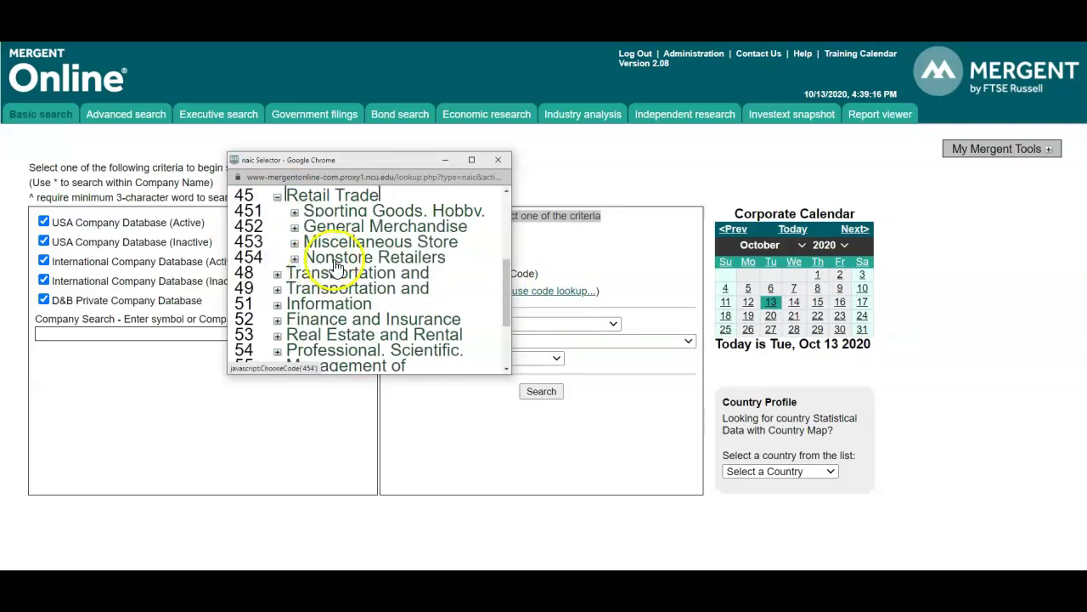
pyautogui.click(295, 212)
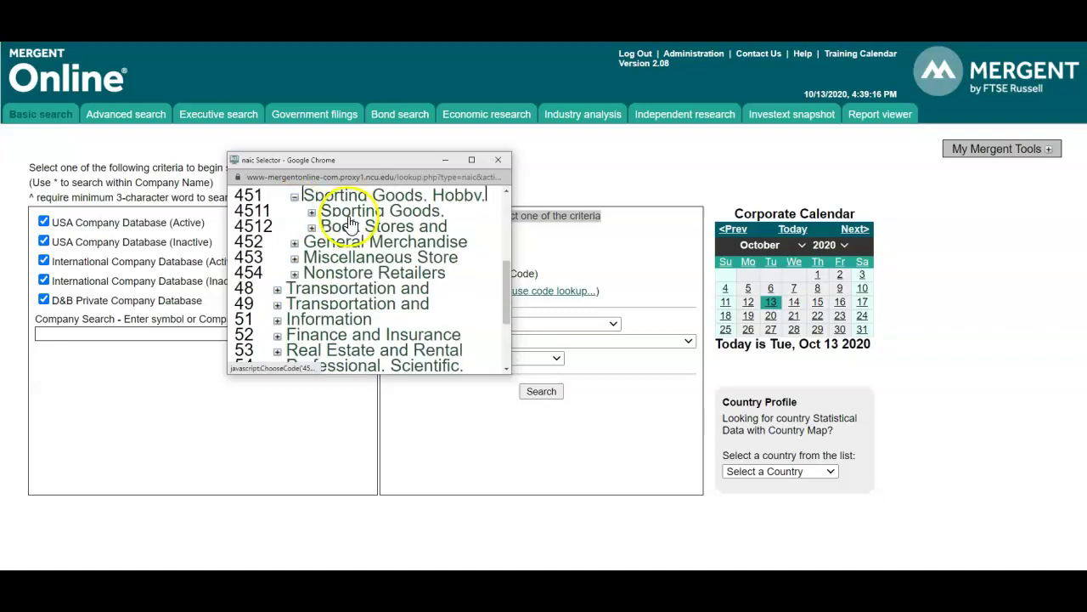
pyautogui.doubleClick(269, 211)
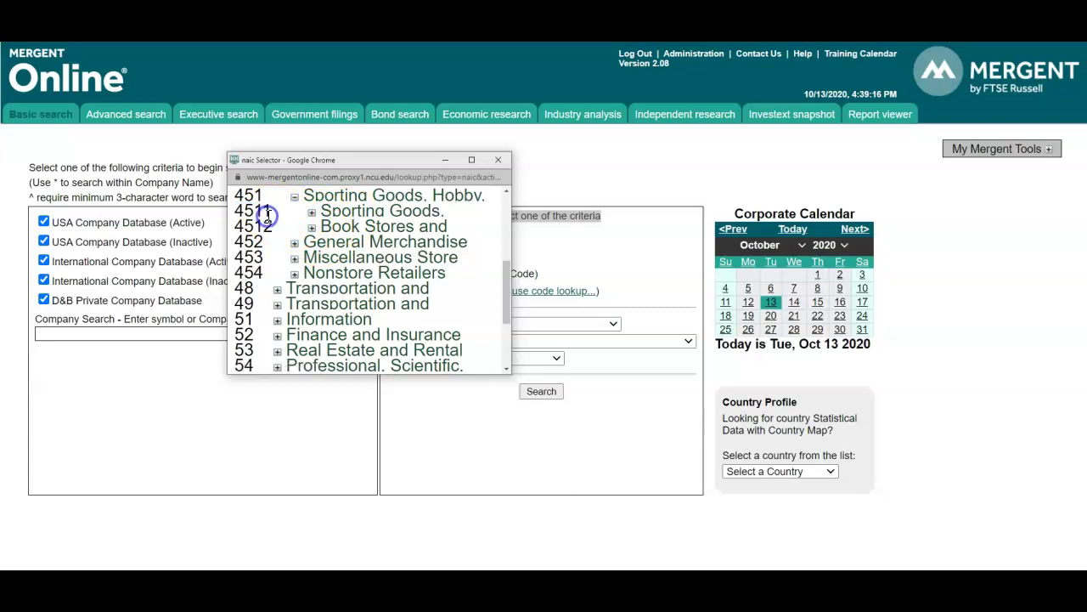
pyautogui.click(497, 160)
# Step: Run the classification search for companies with primary NAICS code 4511
pyautogui.click(433, 291)
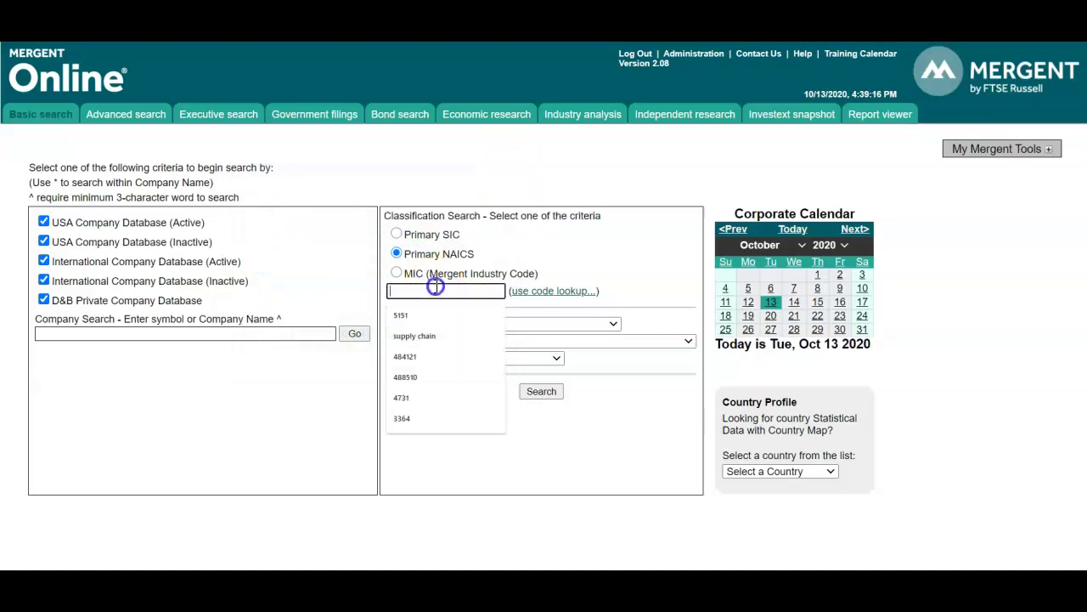
pyautogui.write('4511')
pyautogui.click(526, 390)
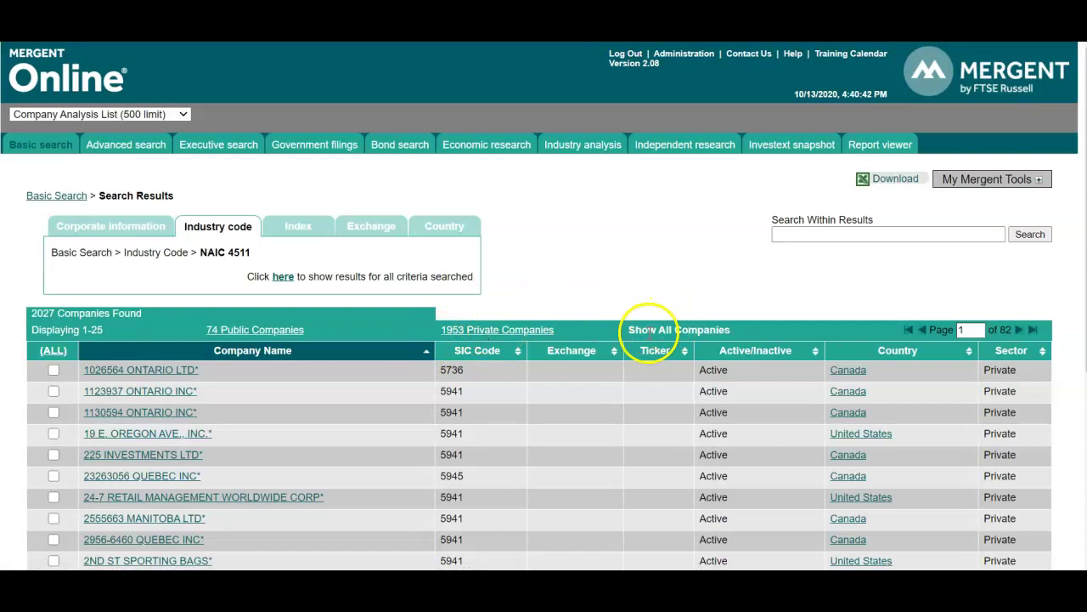
# Step: Review the company results list, its public, private and all-company views, and the option to search within results
pyautogui.moveTo(631, 330); pyautogui.dragTo(726, 330)
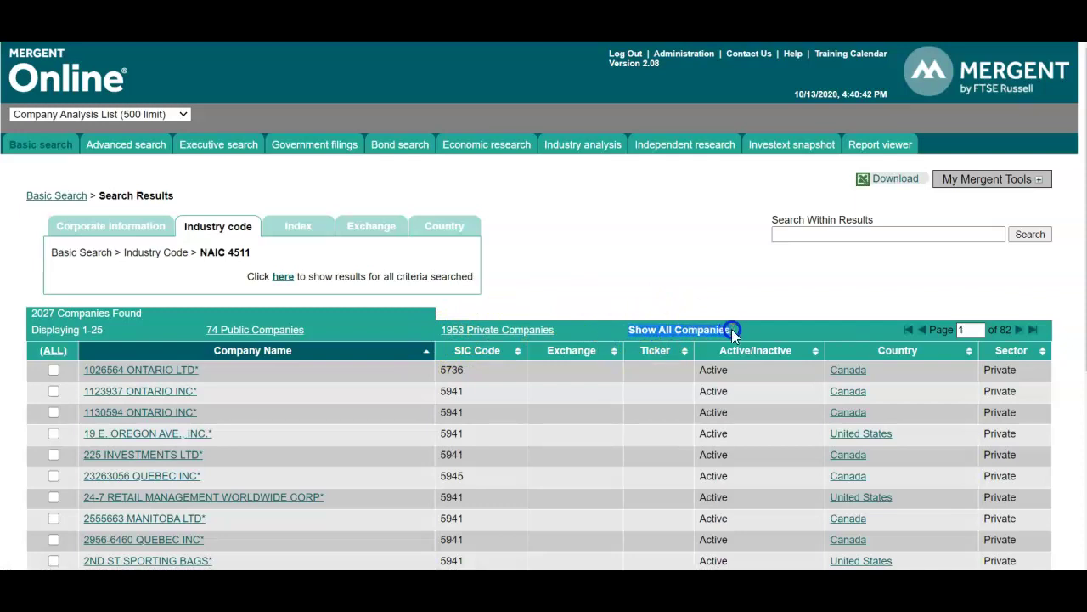
pyautogui.scroll(-2, 765, 323)
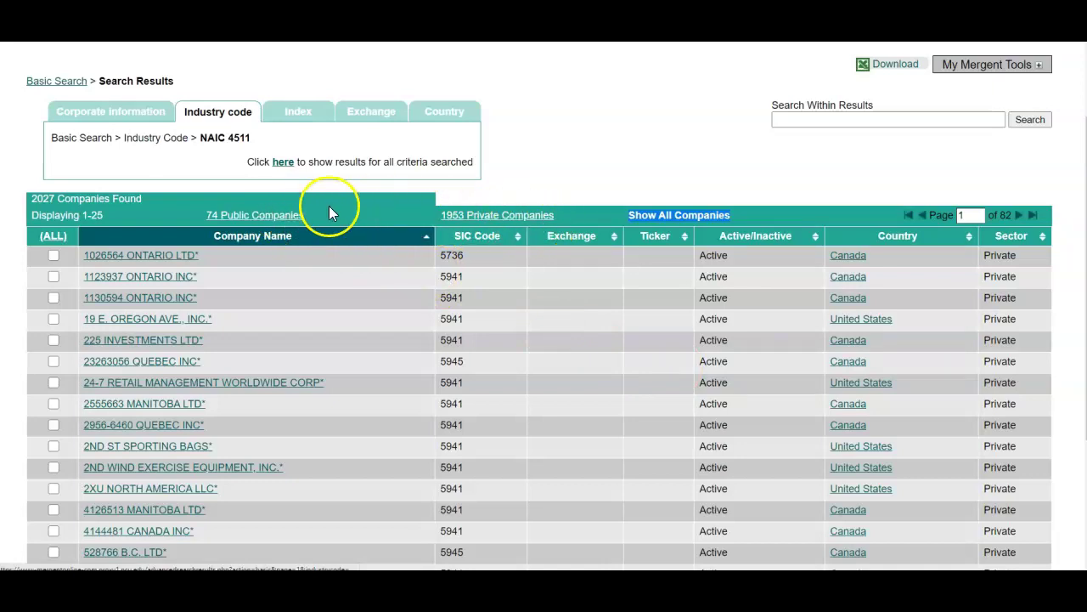
pyautogui.scroll(1, 468, 363)
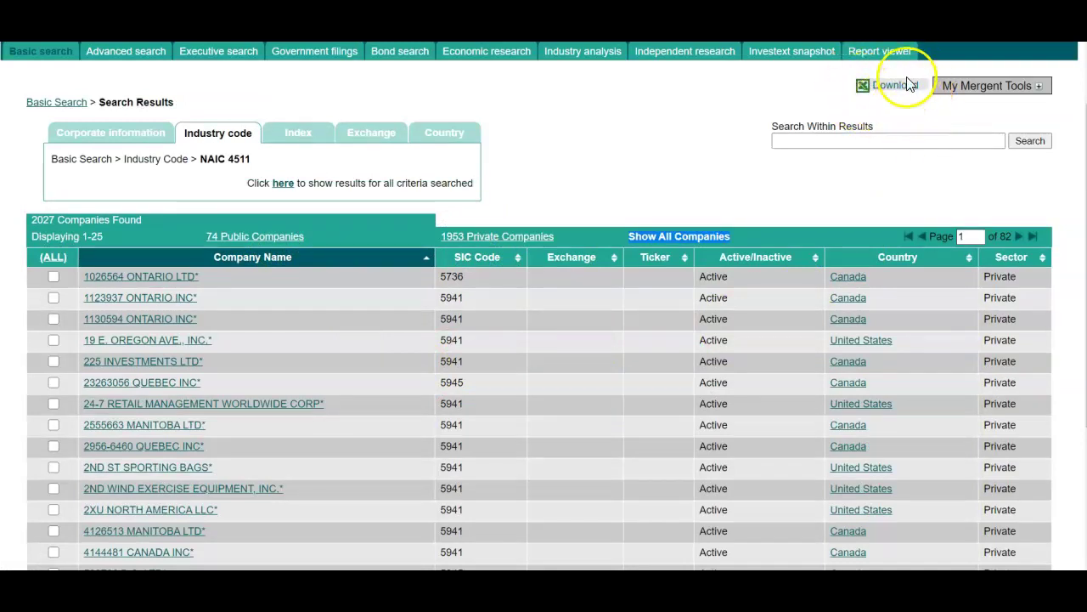
pyautogui.click(804, 140)
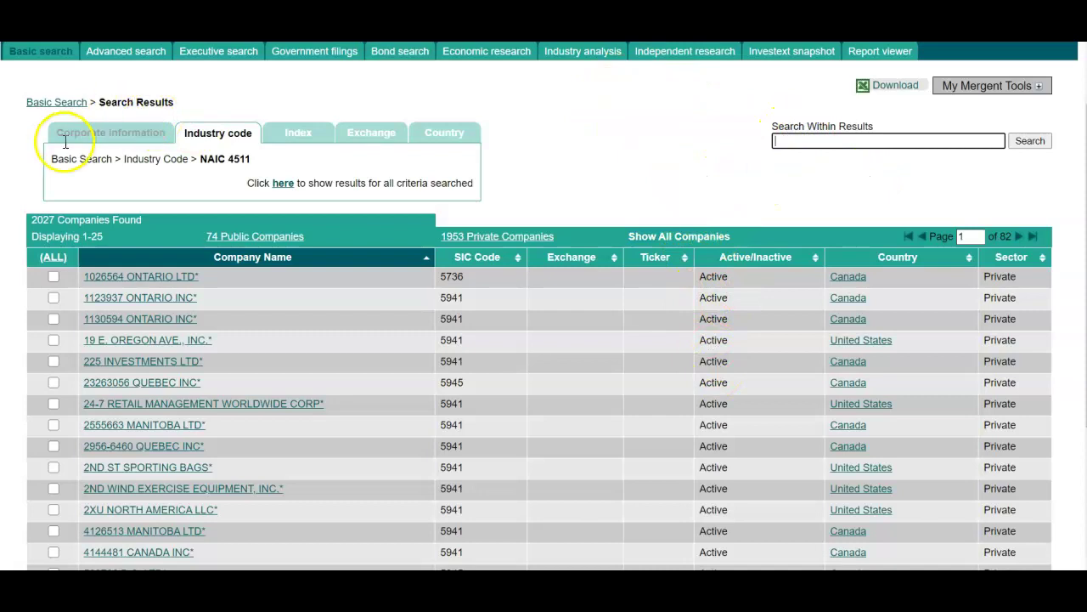
# Step: Open the advanced search and examine the state criterion set to California
pyautogui.click(114, 57)
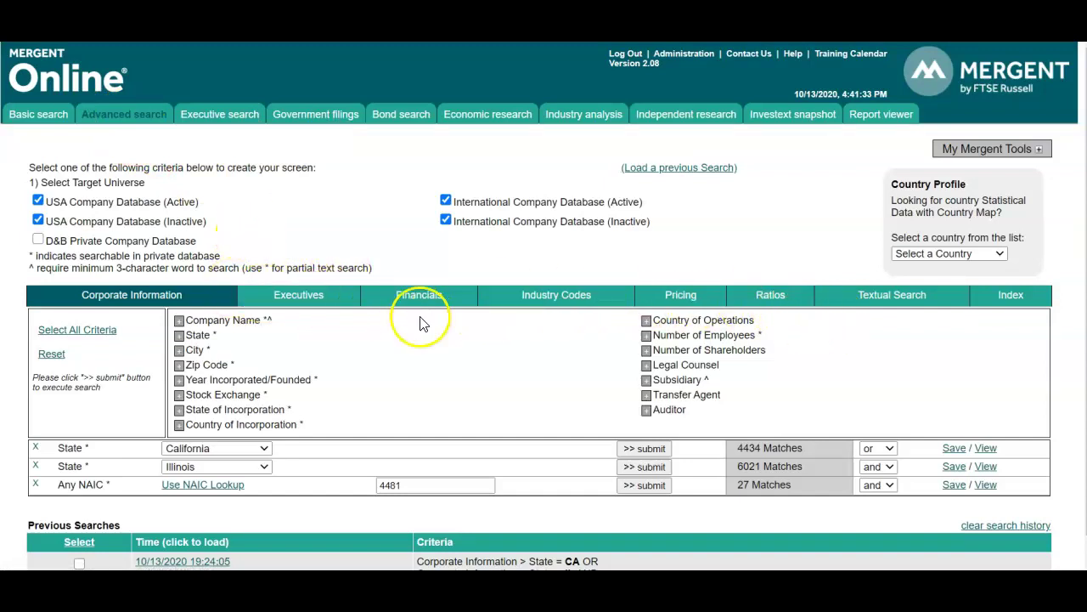
pyautogui.scroll(-1, 444, 323)
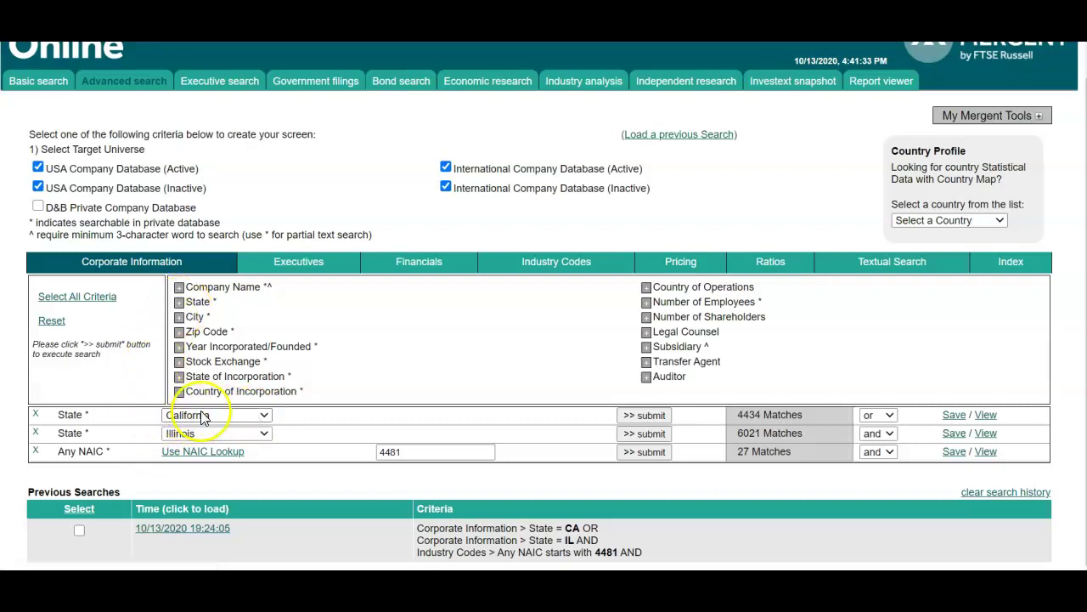
pyautogui.click(255, 415)
pyautogui.click(250, 416)
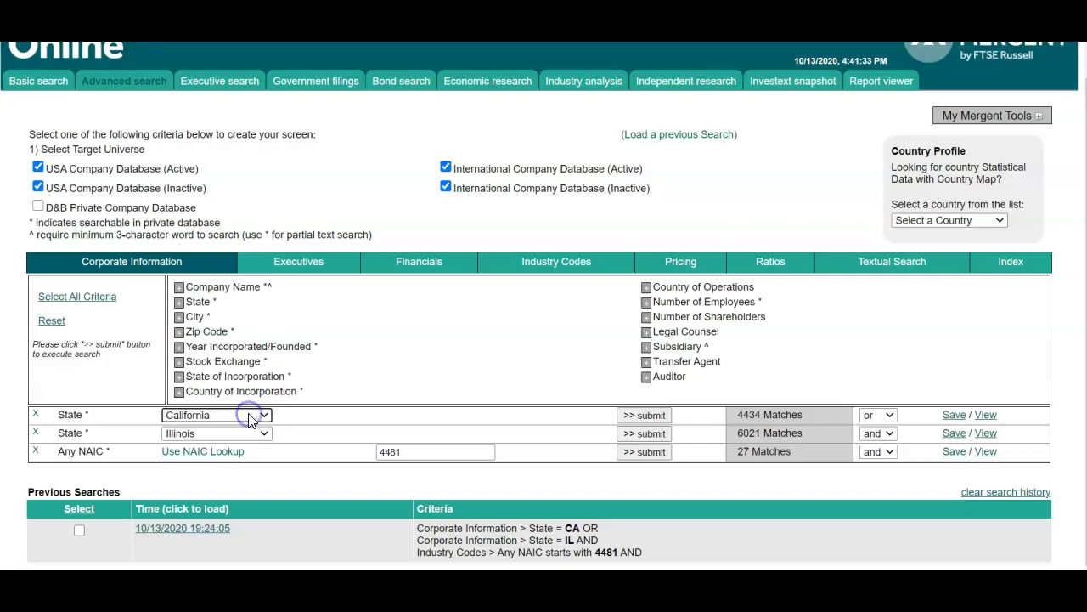
# Step: Change the operator joining the California and Illinois criteria to "and", and set it back to "or"
pyautogui.click(889, 417)
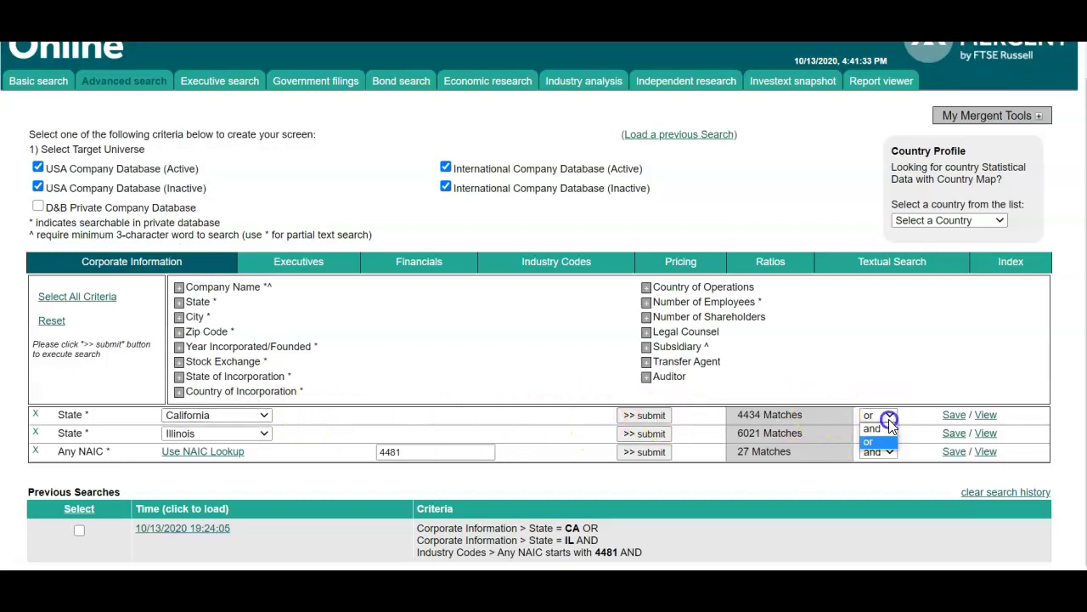
pyautogui.click(874, 442)
pyautogui.click(875, 429)
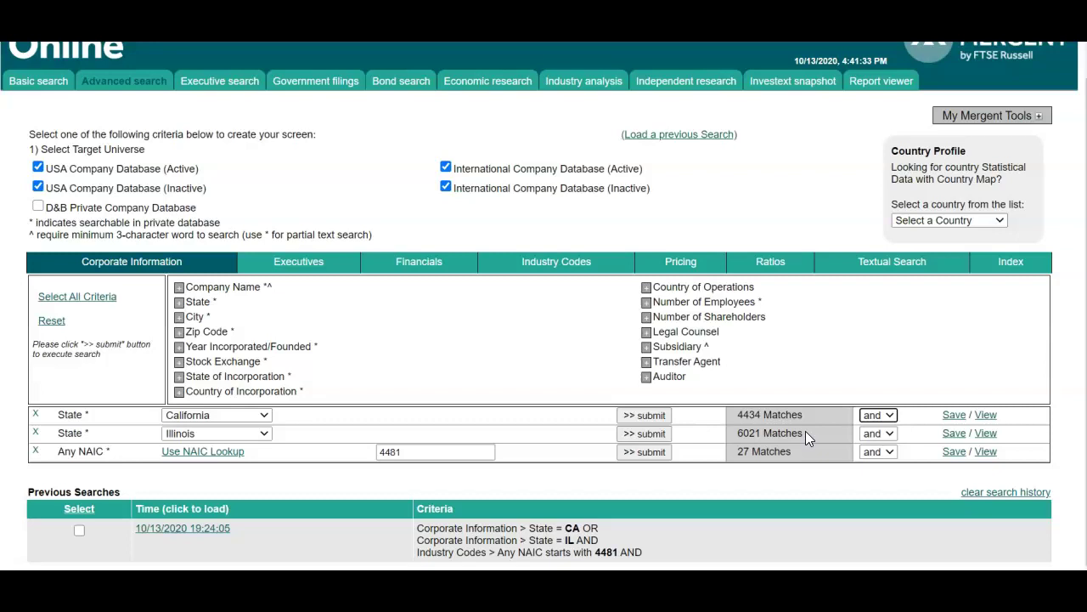
pyautogui.click(887, 414)
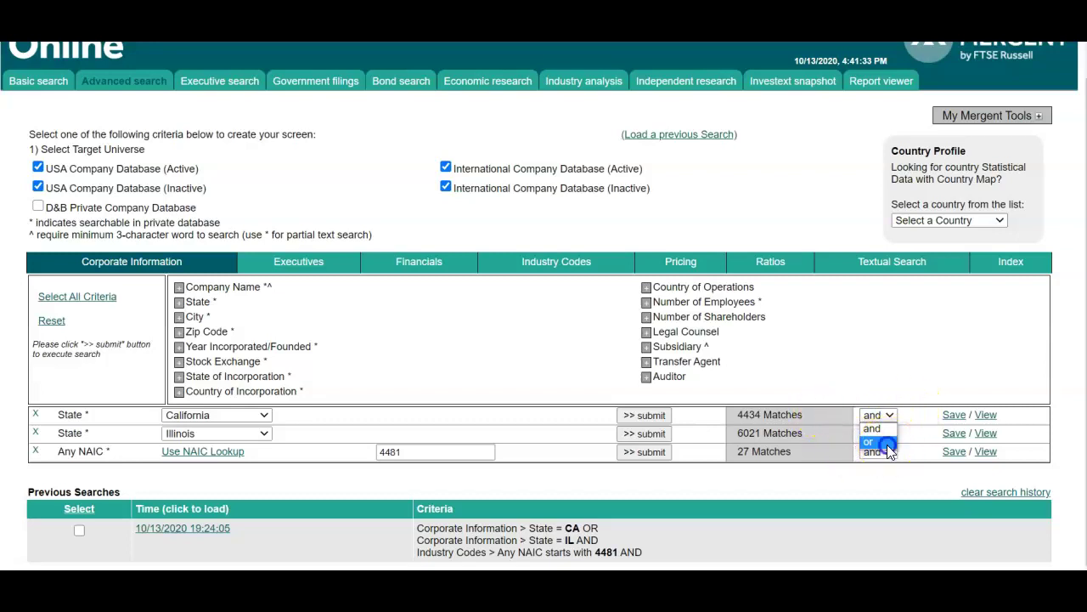
pyautogui.click(885, 443)
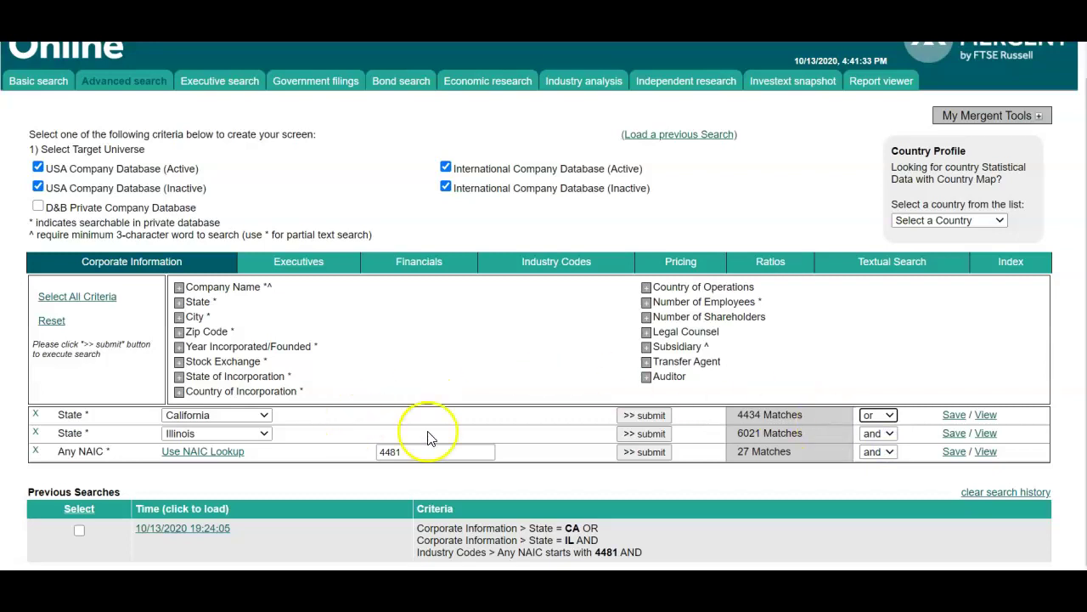
# Step: Examine the operator choices on the Illinois criterion and the code 4481 in the Any NAIC criterion
pyautogui.click(888, 435)
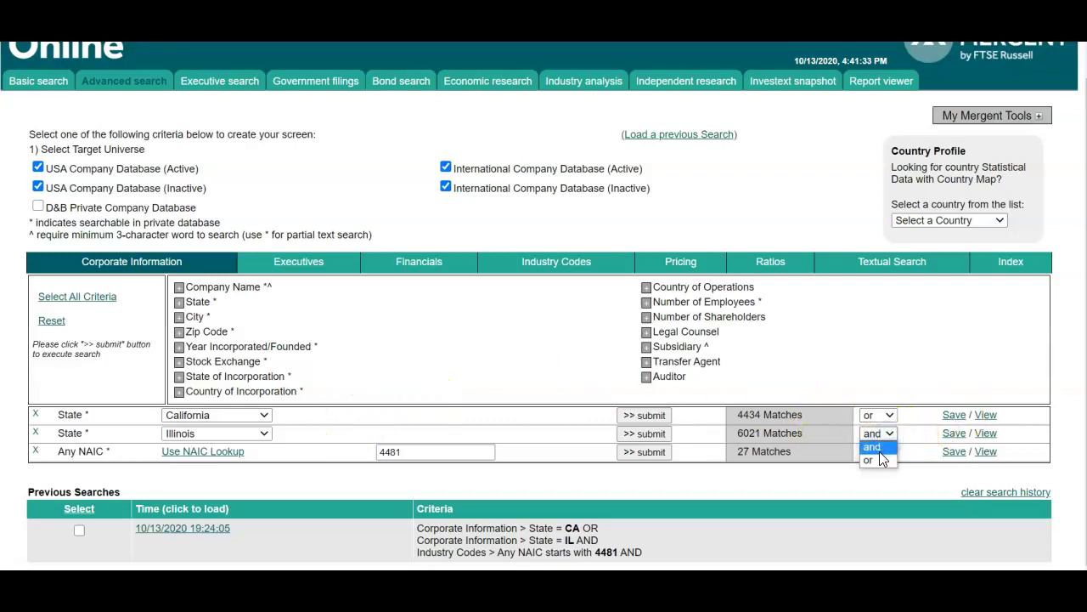
pyautogui.click(881, 436)
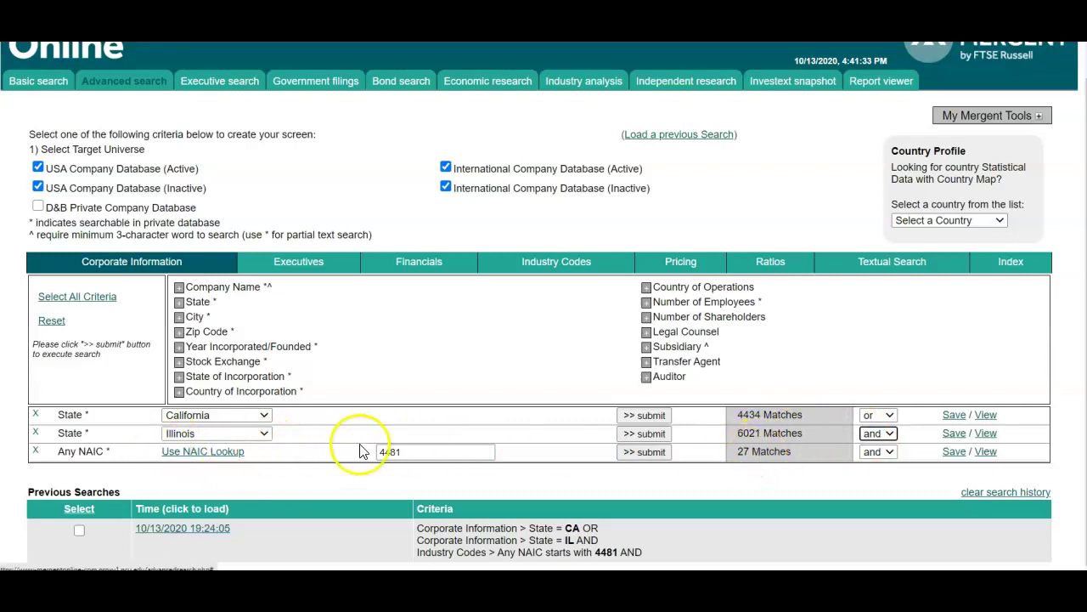
pyautogui.moveTo(380, 451); pyautogui.dragTo(432, 452)
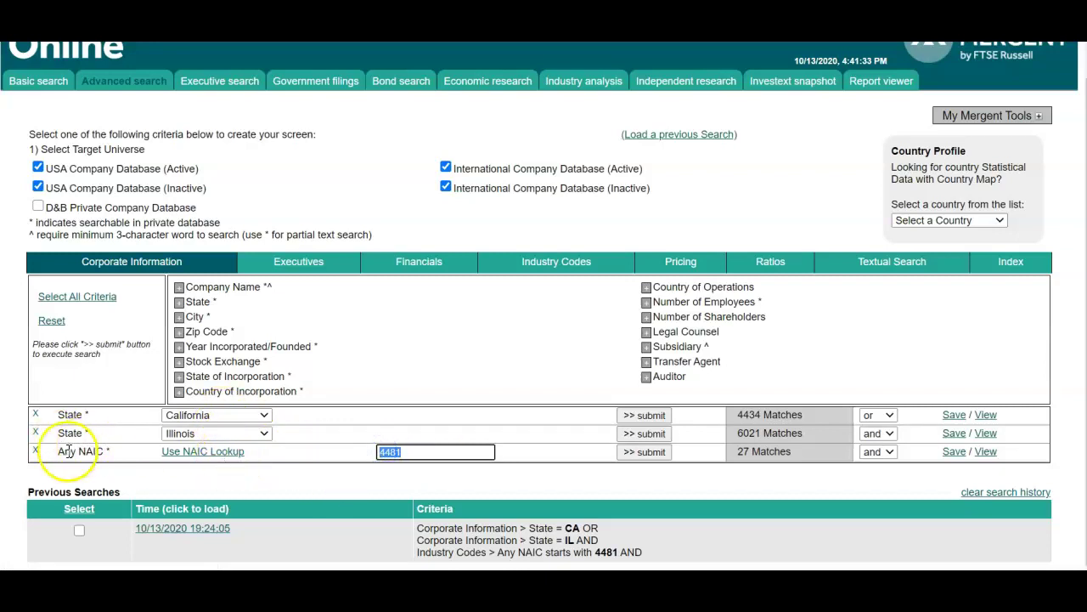
# Step: Add a second Any NAIC criterion from the industry code criteria, and remove the empty duplicate
pyautogui.moveTo(111, 451); pyautogui.dragTo(69, 451)
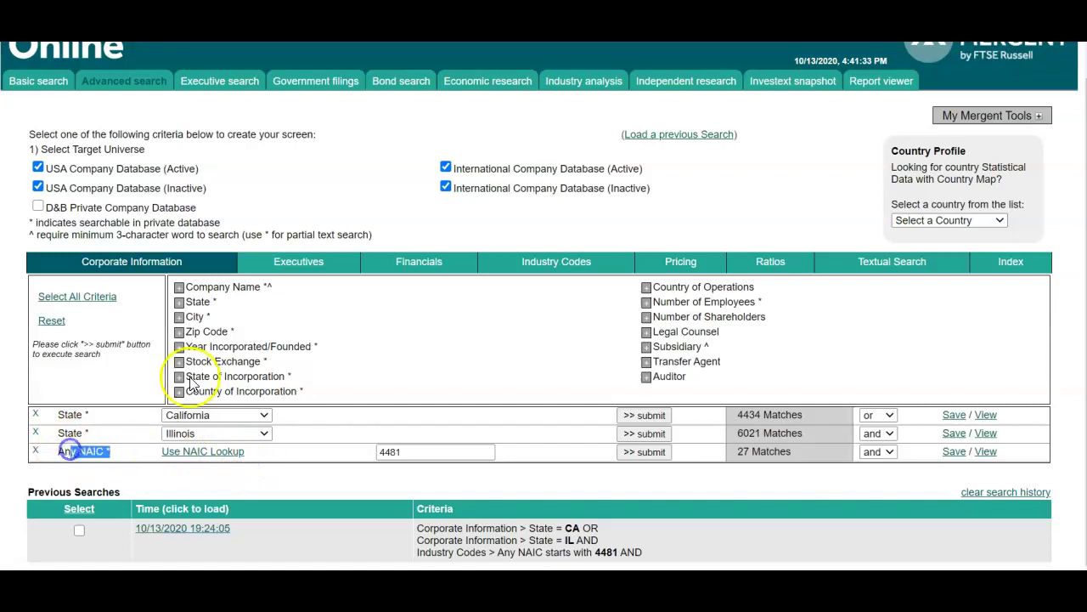
pyautogui.click(568, 272)
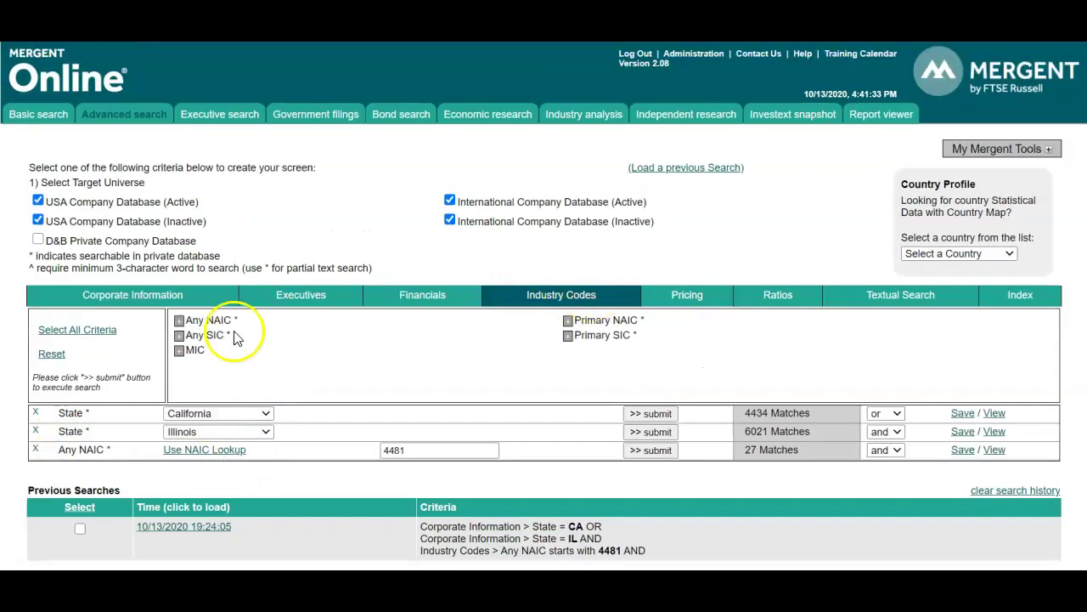
pyautogui.click(179, 322)
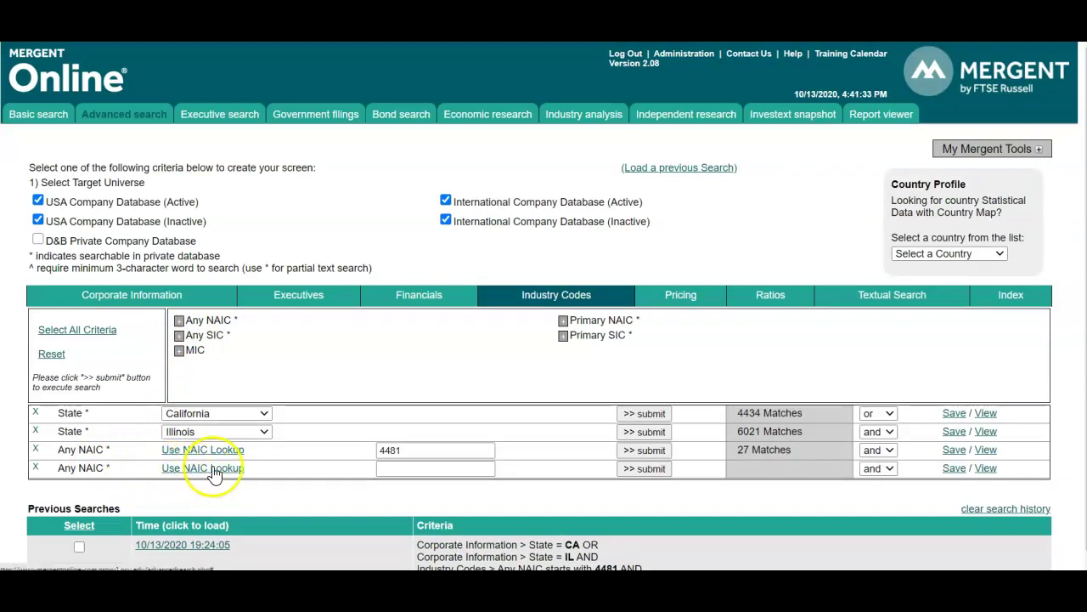
pyautogui.click(35, 466)
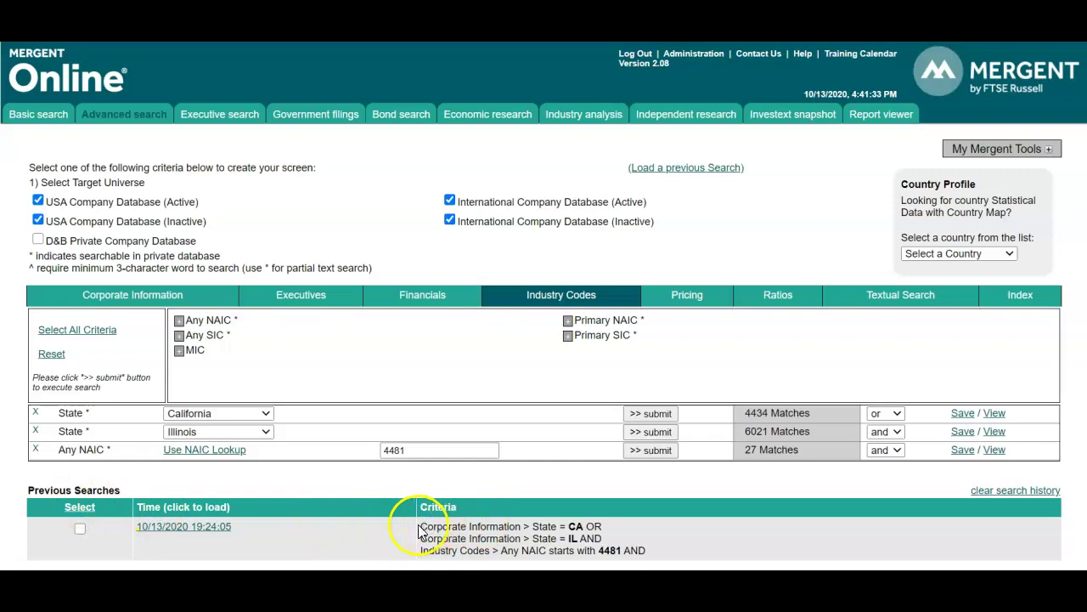
# Step: Examine the combined criteria stored under the previous searches and the match count for the Any NAIC criterion
pyautogui.moveTo(418, 530); pyautogui.dragTo(661, 561)
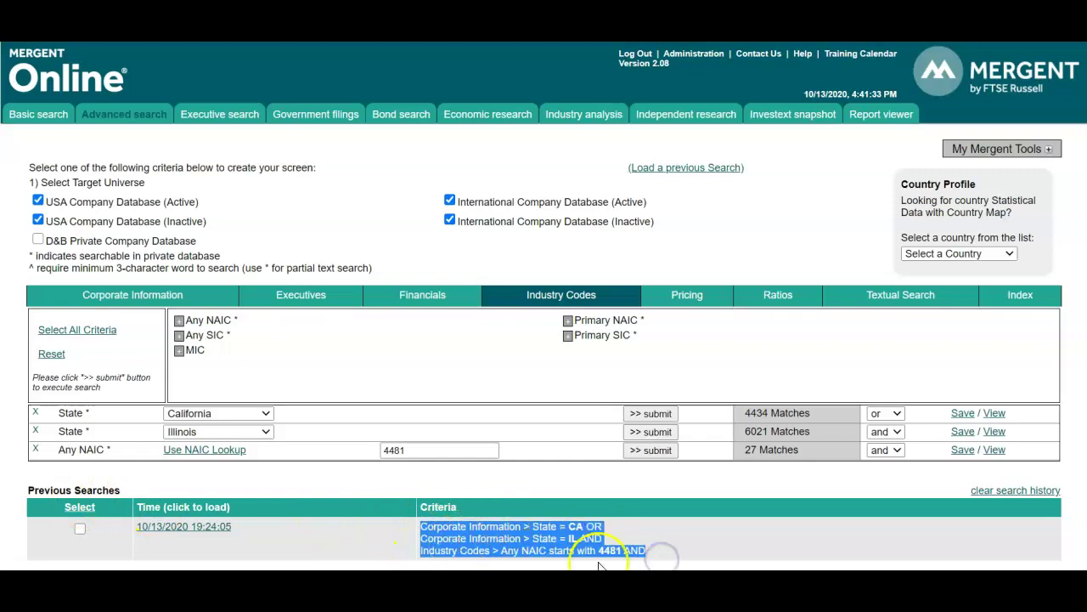
pyautogui.click(596, 486)
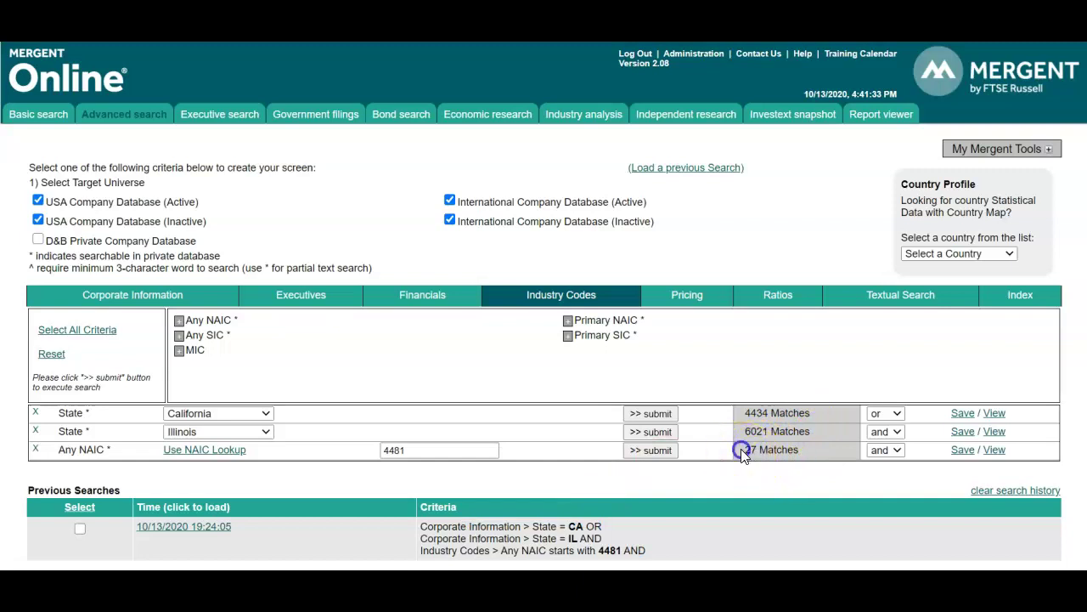
pyautogui.moveTo(743, 449); pyautogui.dragTo(823, 459)
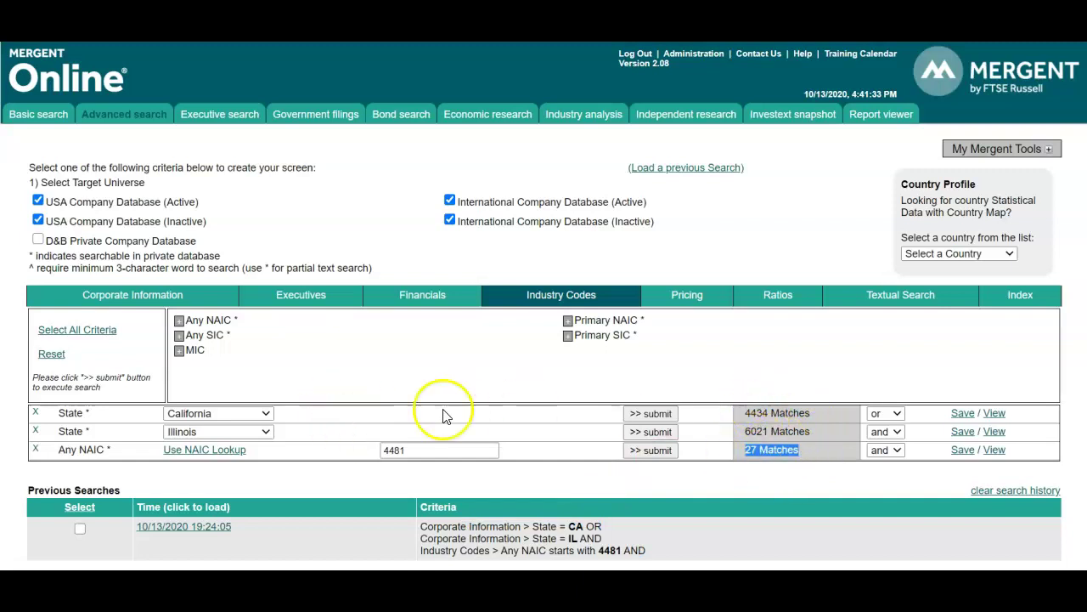
# Step: View the companies matching the California or Illinois and NAIC 4481 criteria, and review the results list
pyautogui.click(992, 451)
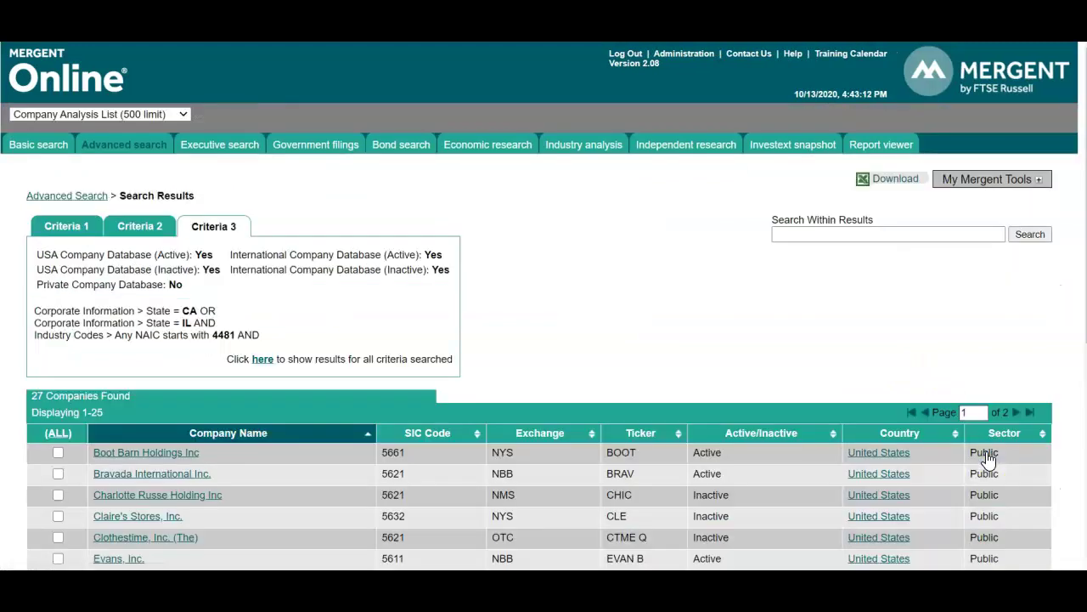
pyautogui.scroll(-2, 686, 382)
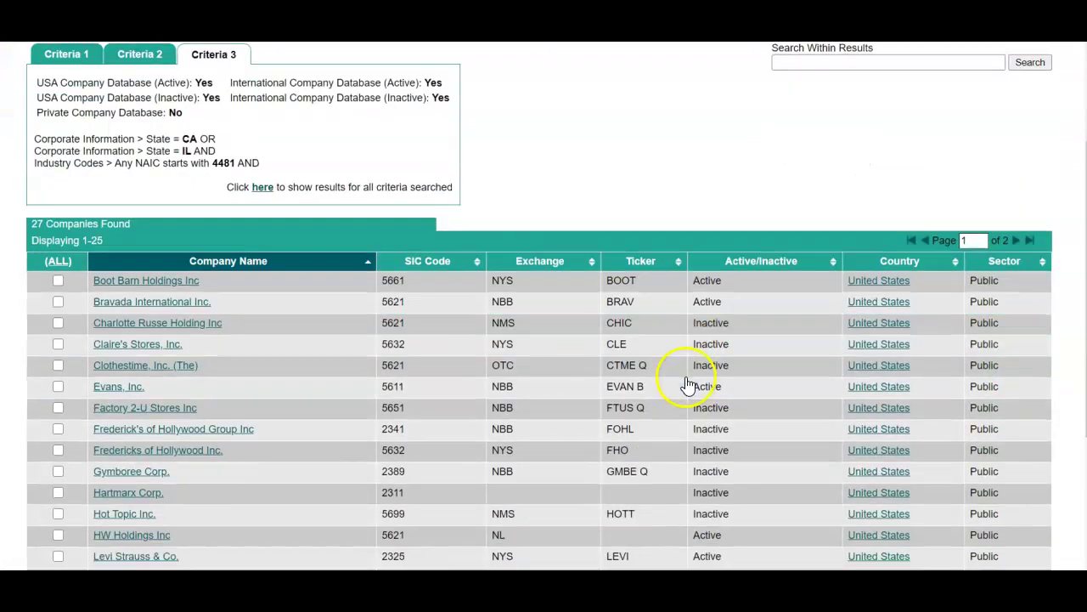
pyautogui.scroll(-1, 267, 365)
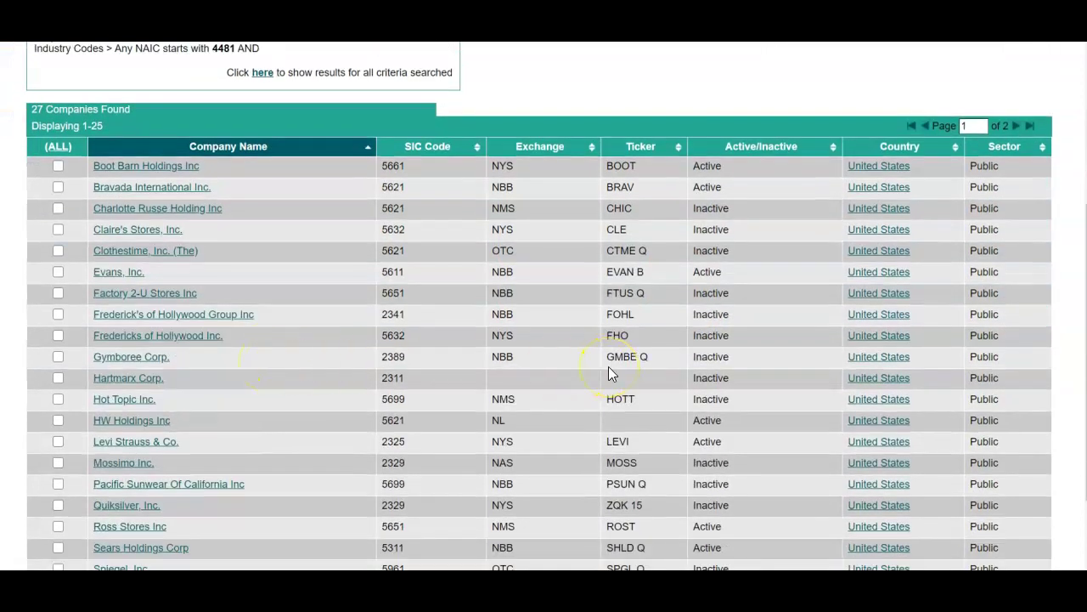
pyautogui.scroll(-1, 1019, 318)
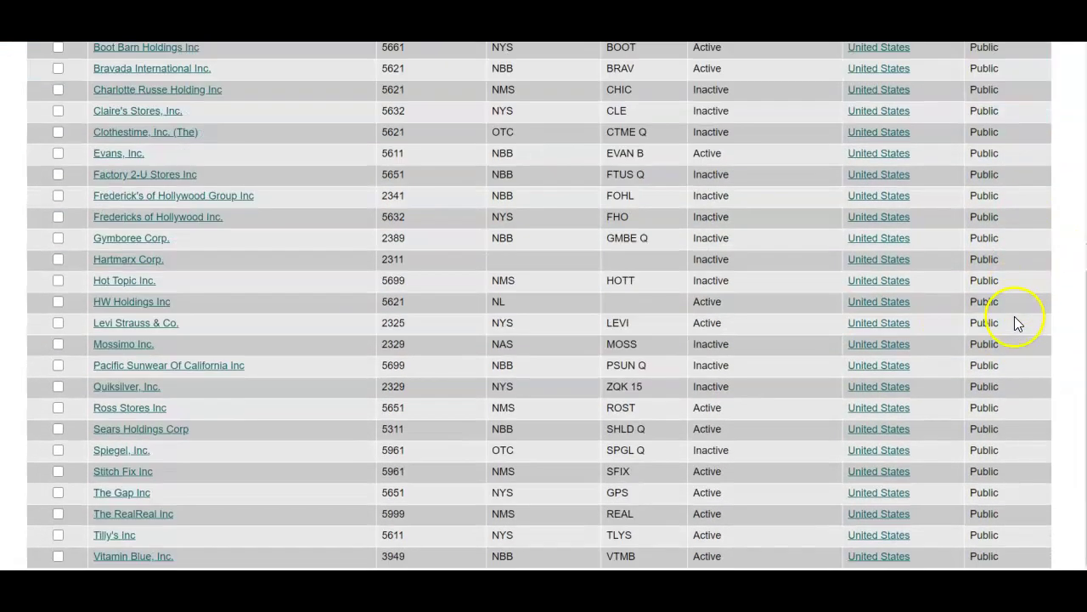
pyautogui.scroll(2, 1018, 325)
pyautogui.scroll(2, 1017, 325)
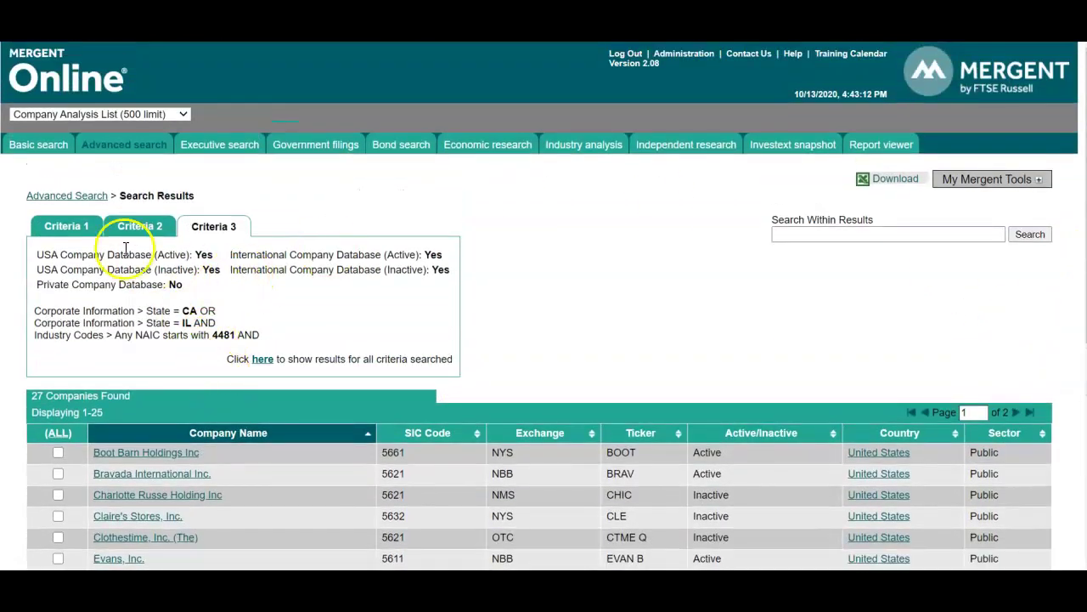
# Step: Return to the advanced search, add a Number of Employees criterion of less than 1000, and submit it
pyautogui.click(82, 202)
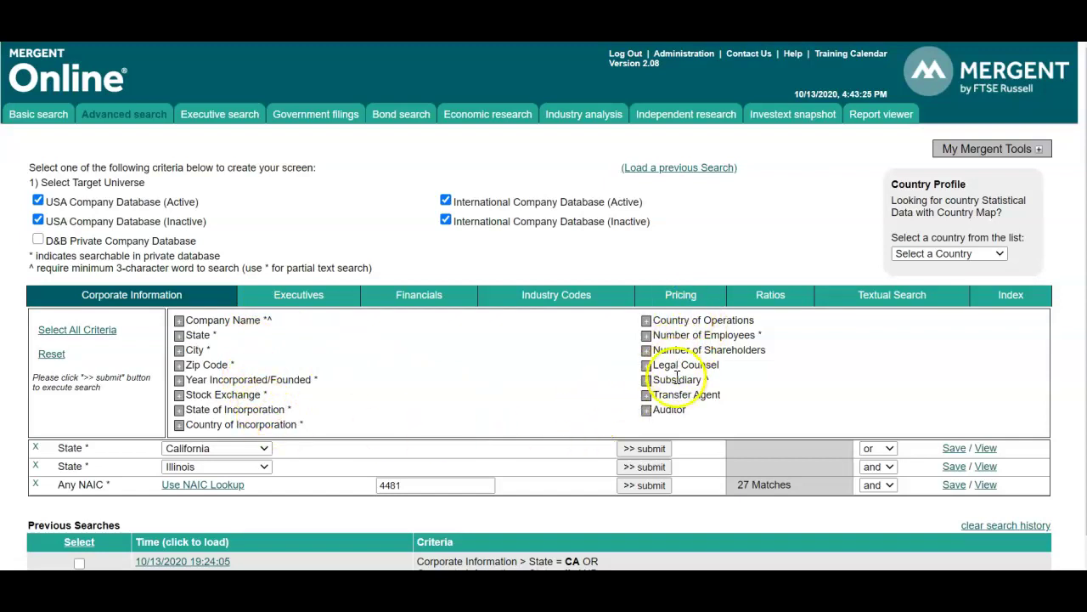
pyautogui.click(647, 339)
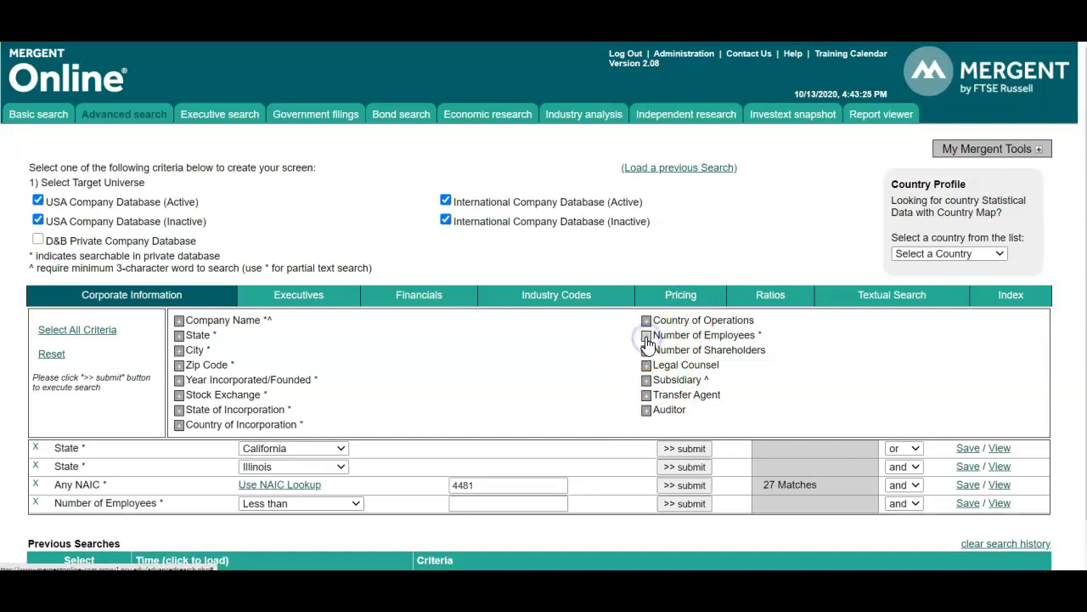
pyautogui.moveTo(648, 339); pyautogui.dragTo(761, 338)
pyautogui.click(304, 504)
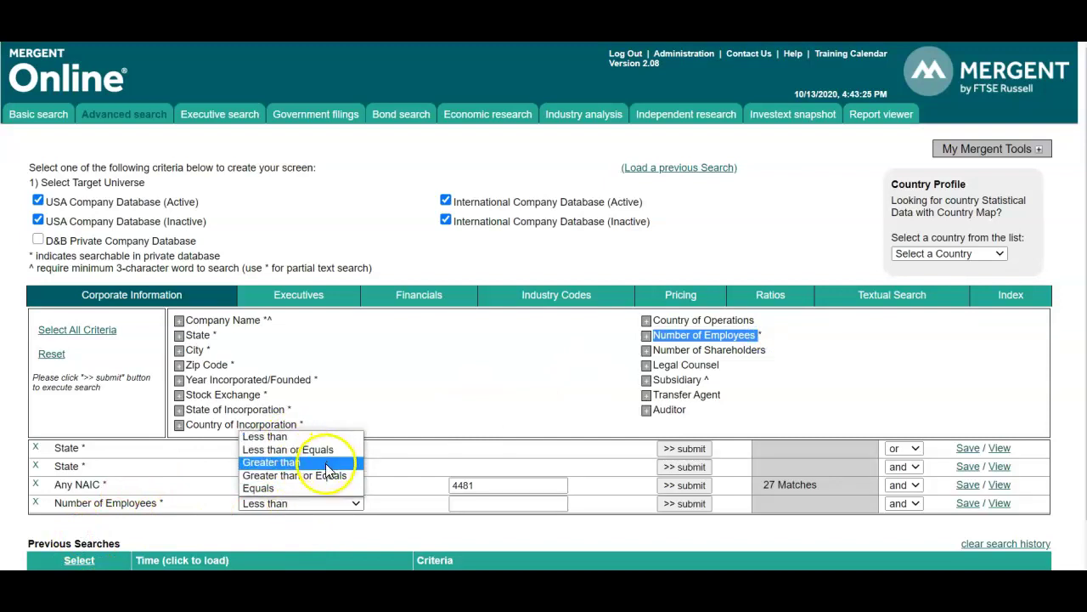
pyautogui.click(452, 504)
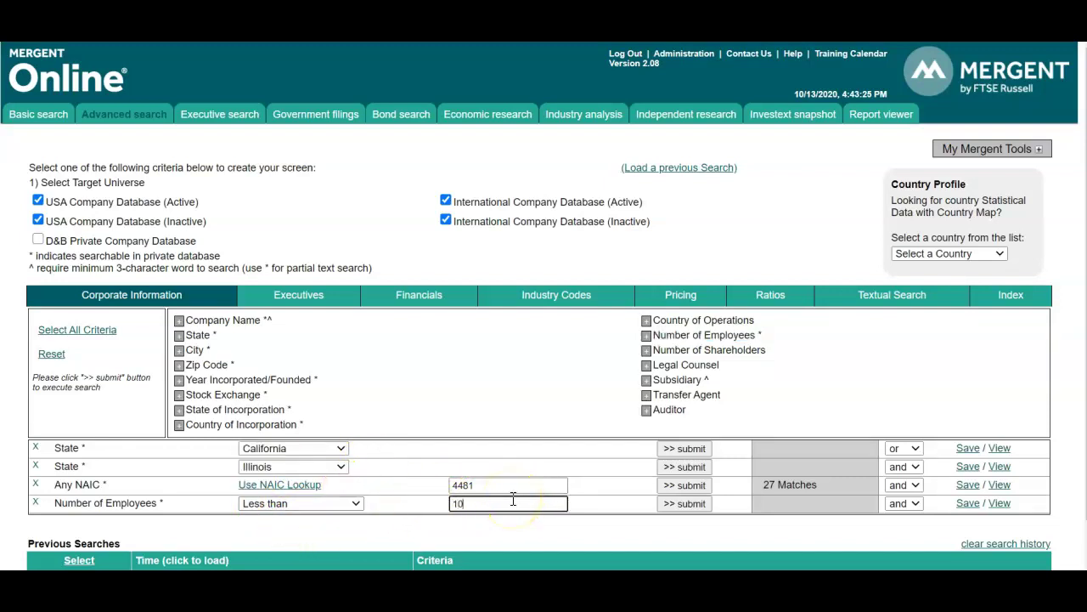
pyautogui.click(684, 504)
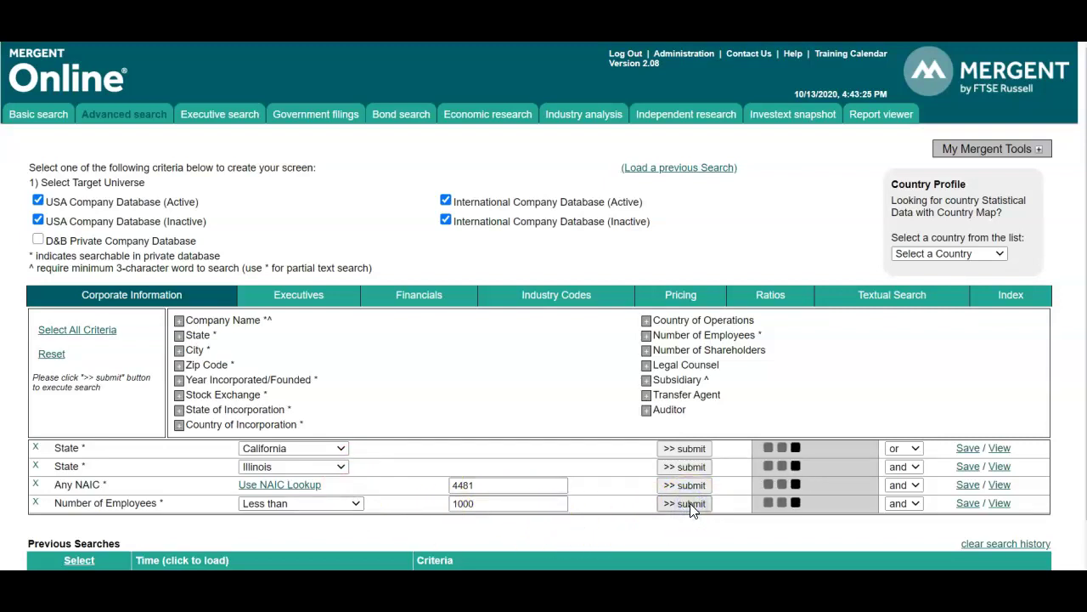
# Step: Examine the match count for the Number of Employees criterion and the code in the Any NAIC criterion
pyautogui.click(795, 459)
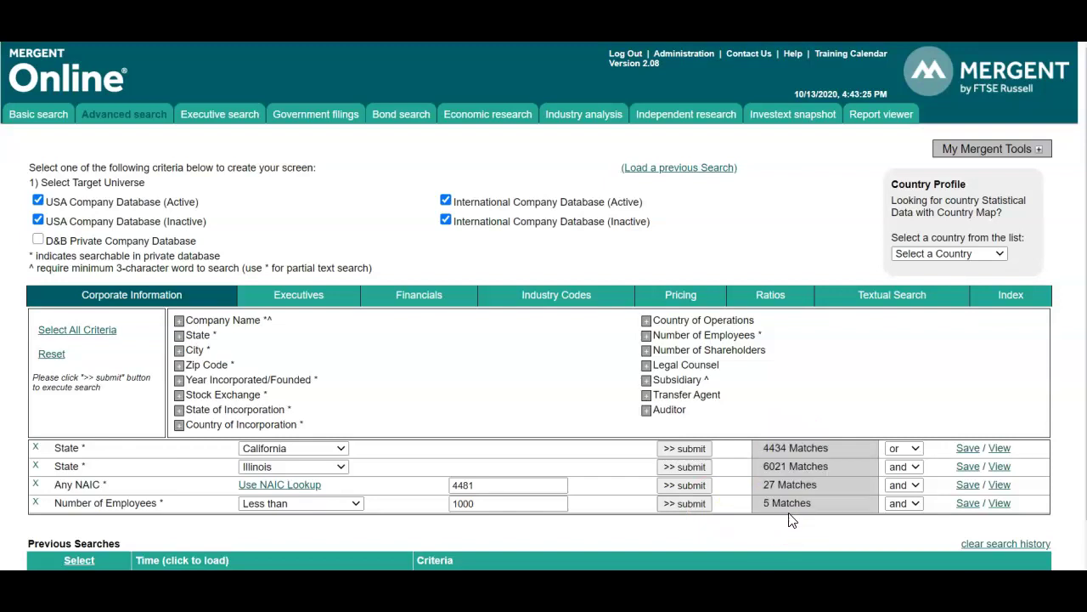
pyautogui.moveTo(764, 503); pyautogui.dragTo(809, 503)
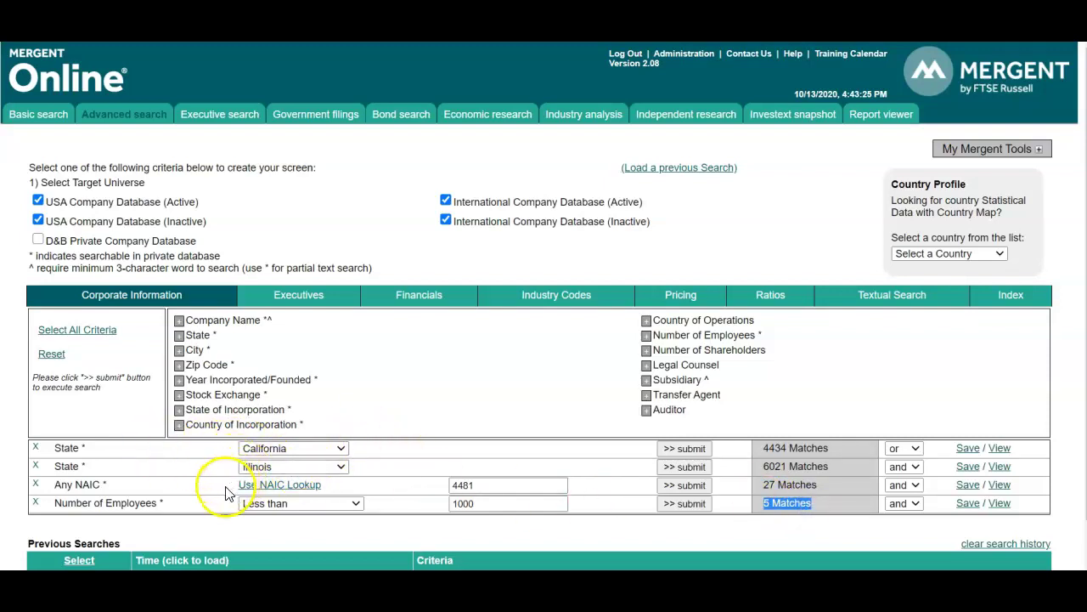
pyautogui.click(476, 484)
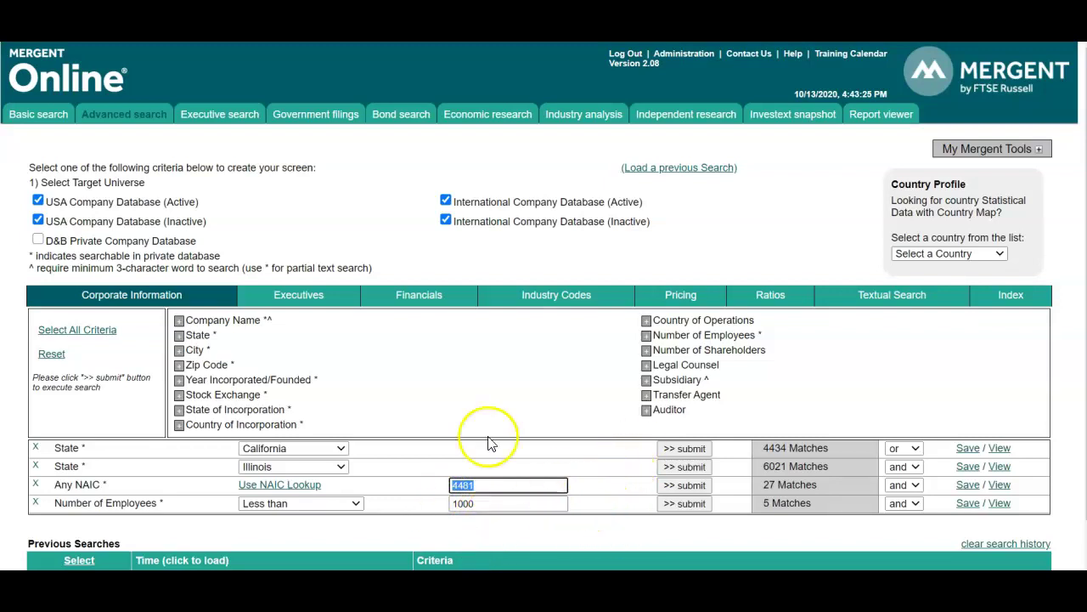
# Step: Add a Total Revenue criterion from the financial criteria, set it to greater than 1000, and submit it
pyautogui.click(416, 303)
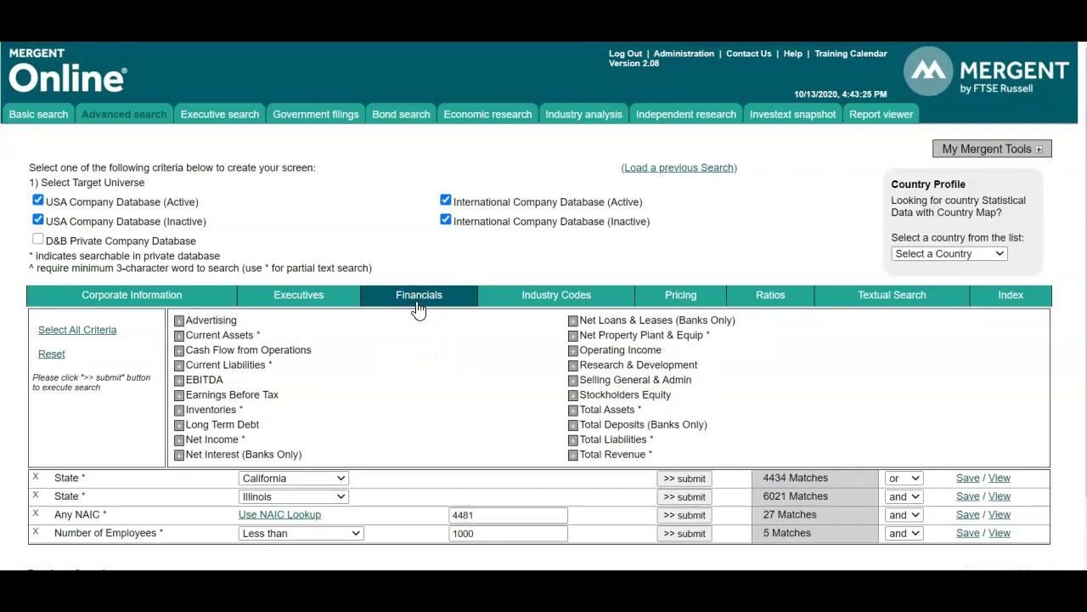
pyautogui.click(573, 454)
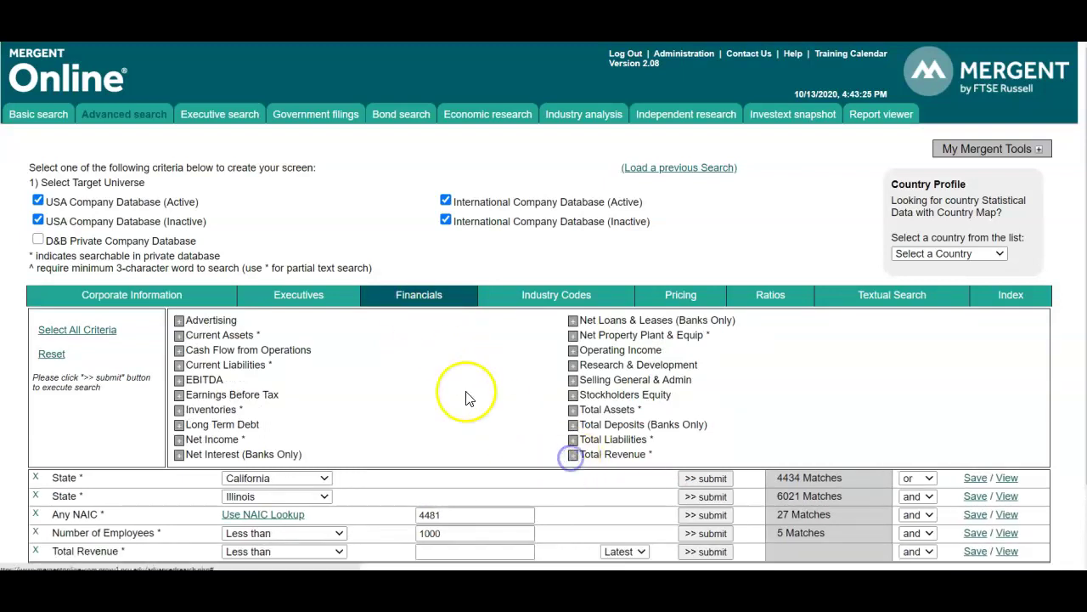
pyautogui.scroll(-1, 465, 397)
pyautogui.click(293, 453)
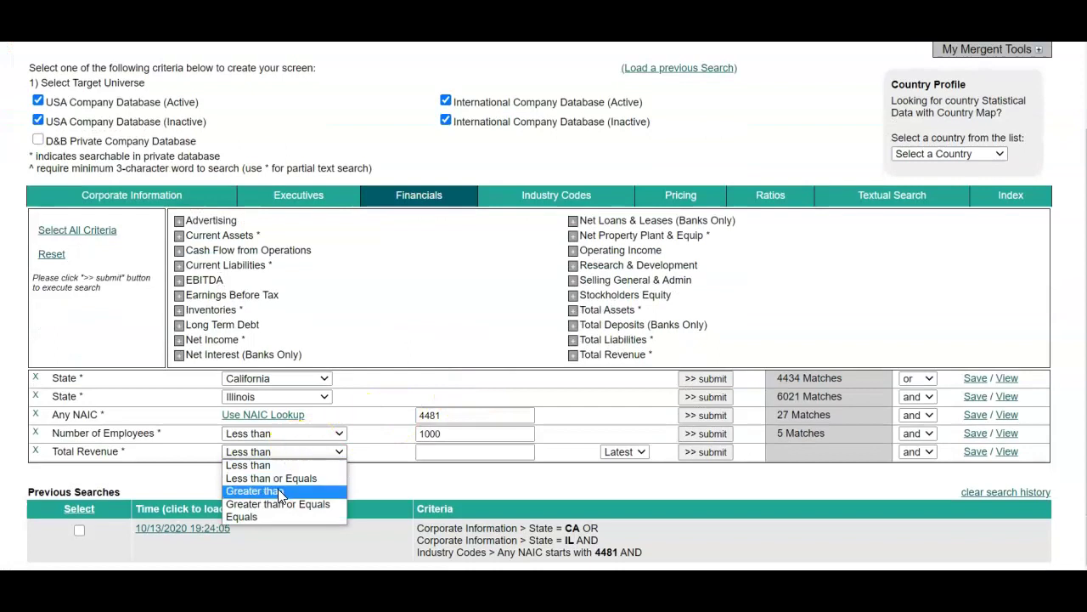
pyautogui.click(278, 491)
pyautogui.click(441, 452)
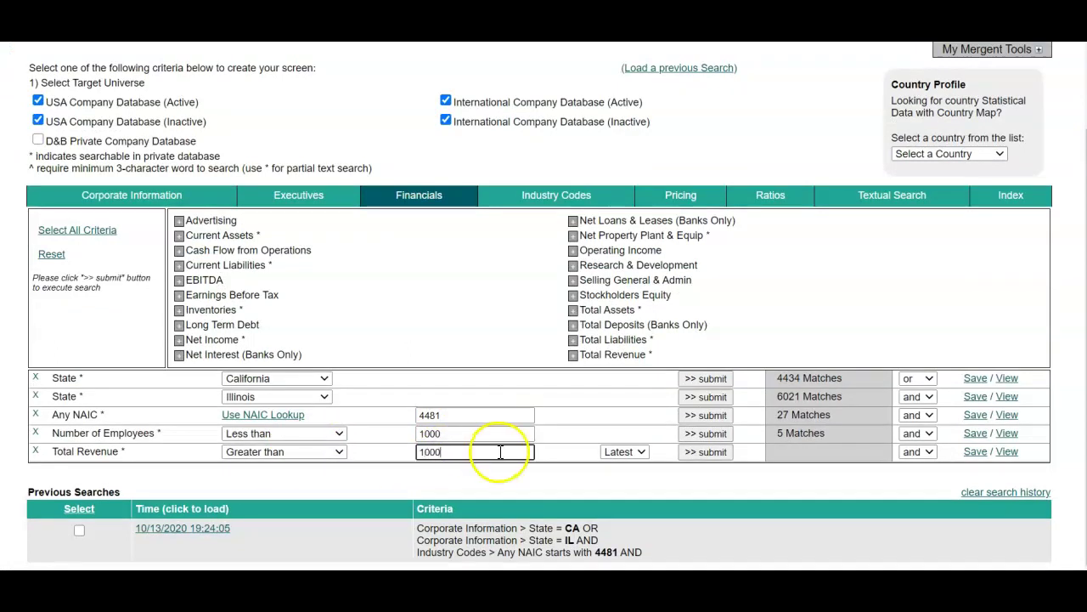
pyautogui.click(718, 455)
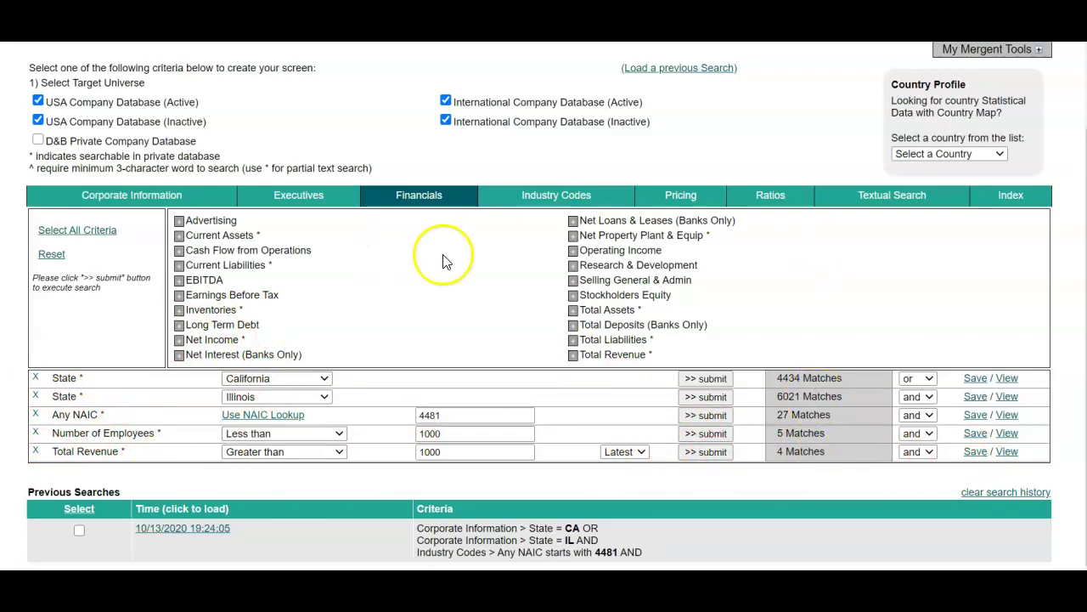
# Step: Add a Business textual criterion containing "fashion", and reopen the corporate information criteria
pyautogui.click(887, 195)
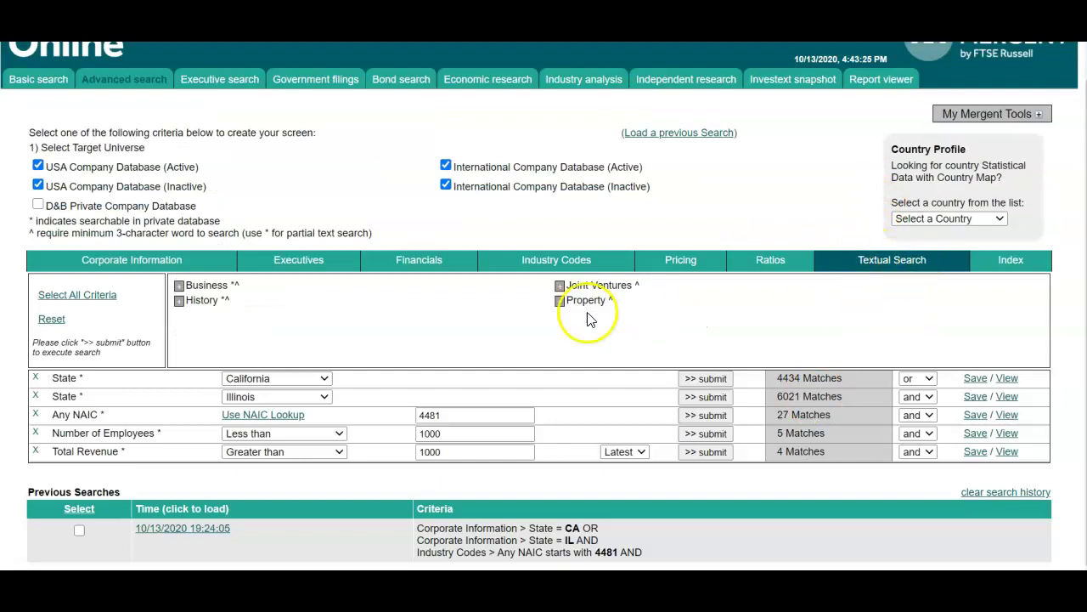
pyautogui.click(179, 285)
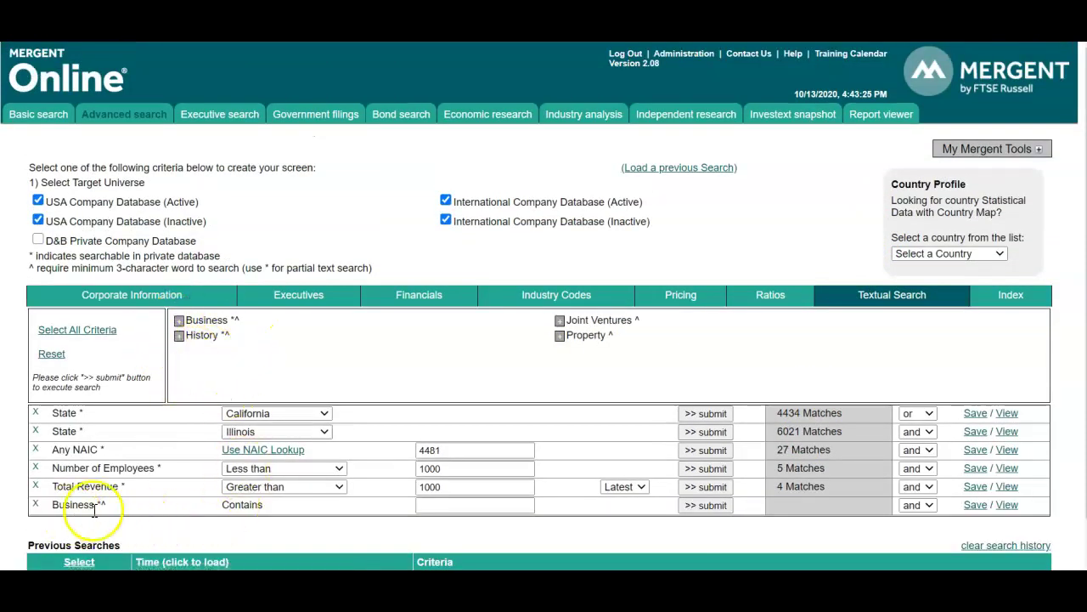
pyautogui.click(463, 506)
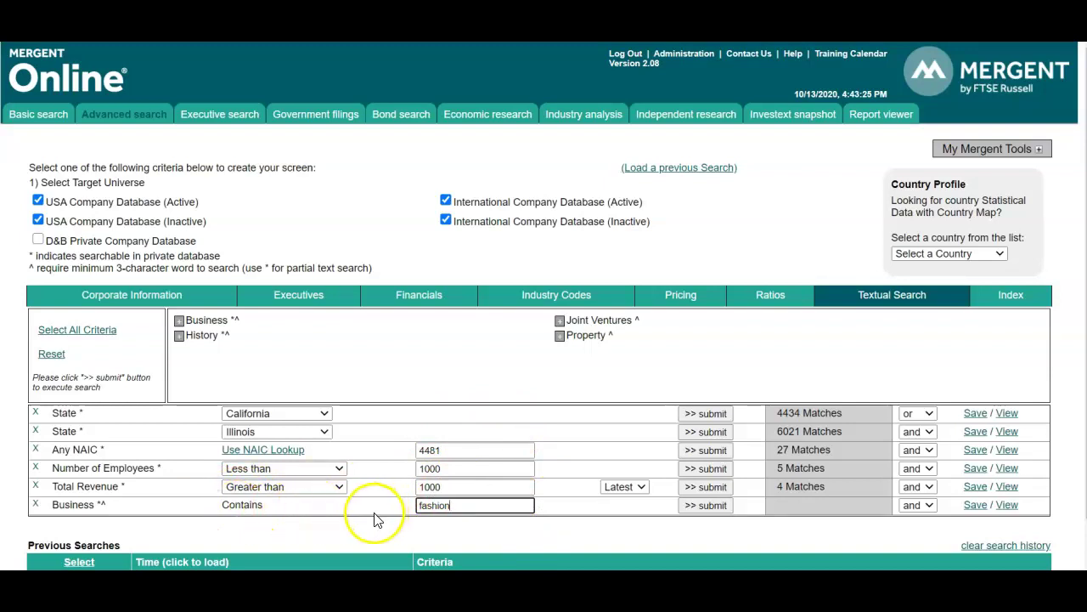
pyautogui.click(163, 307)
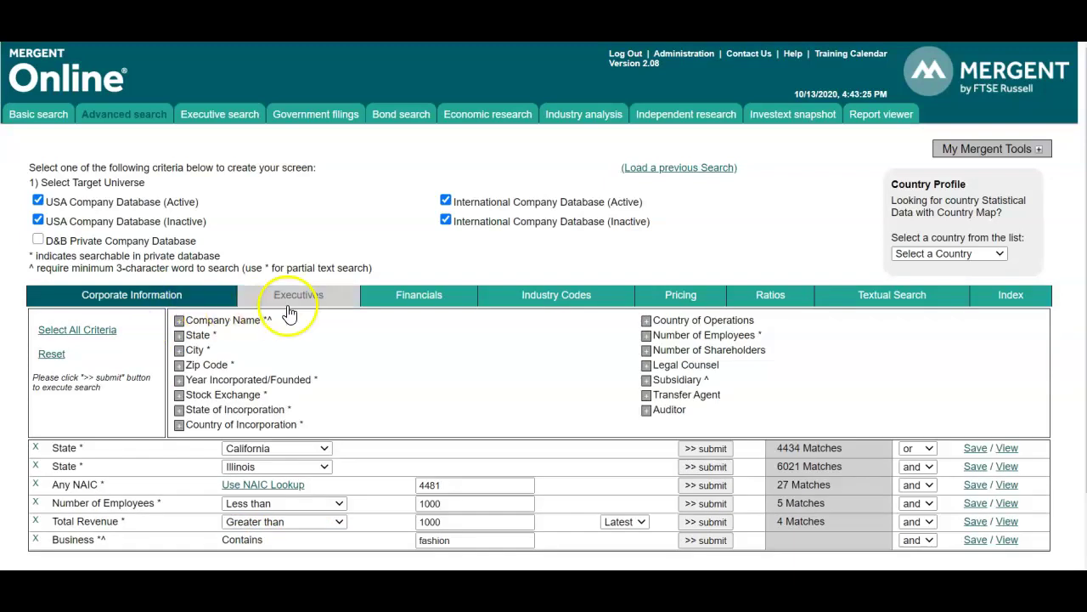